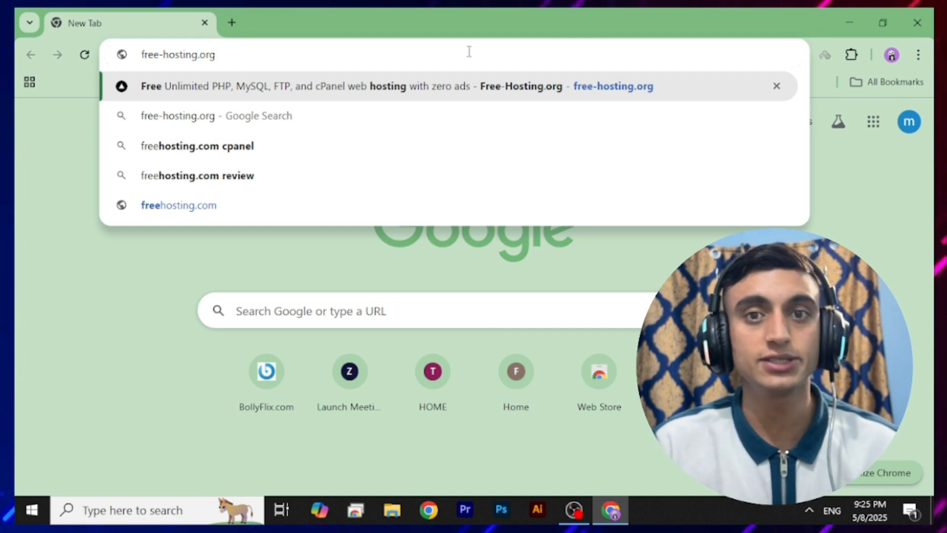
Step: Open free-hosting.org and look through the hosting features described on its home page
{"action": "key", "text": "Return"}
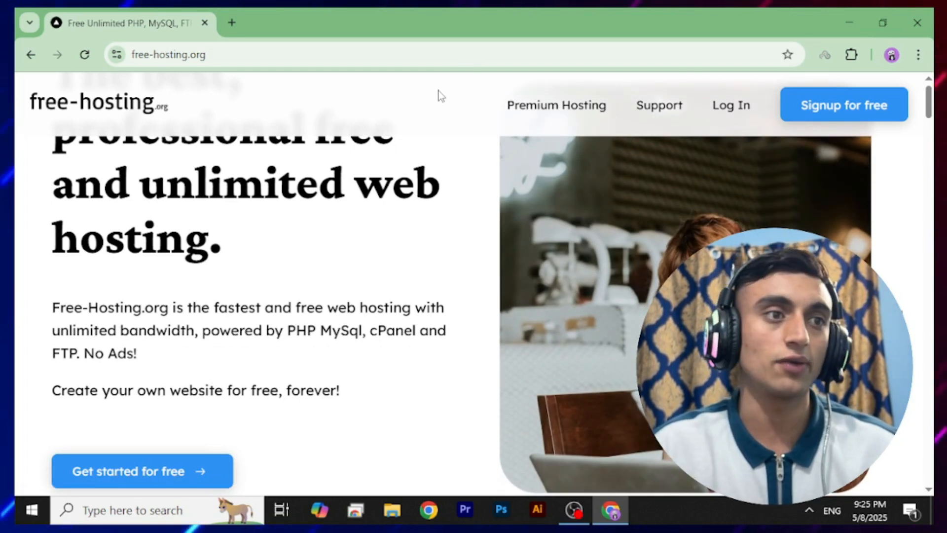
{"action": "scroll", "coordinate": [386, 276], "scroll_direction": "down", "scroll_amount": 8}
{"action": "scroll", "coordinate": [385, 275], "scroll_direction": "up", "scroll_amount": 3}
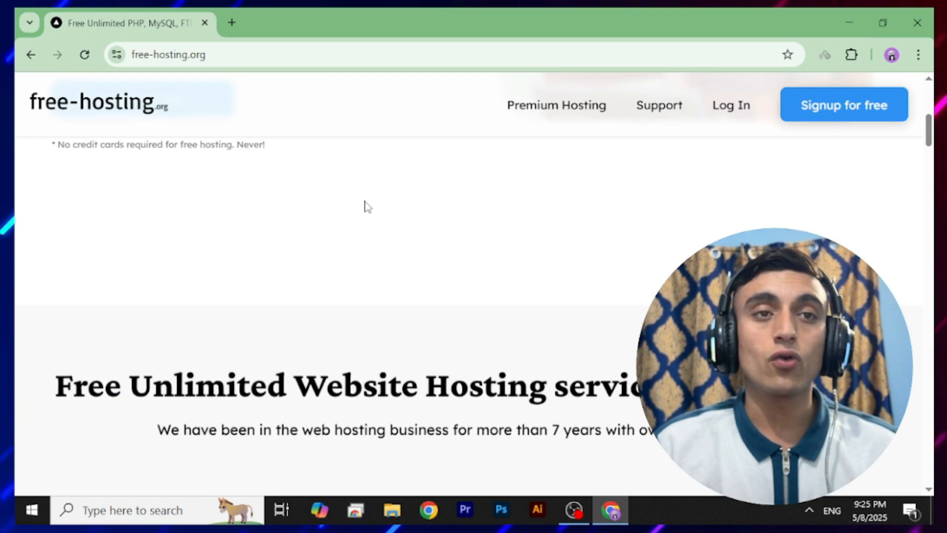
{"action": "scroll", "coordinate": [366, 206], "scroll_direction": "down", "scroll_amount": 2}
{"action": "scroll", "coordinate": [366, 207], "scroll_direction": "down", "scroll_amount": 2}
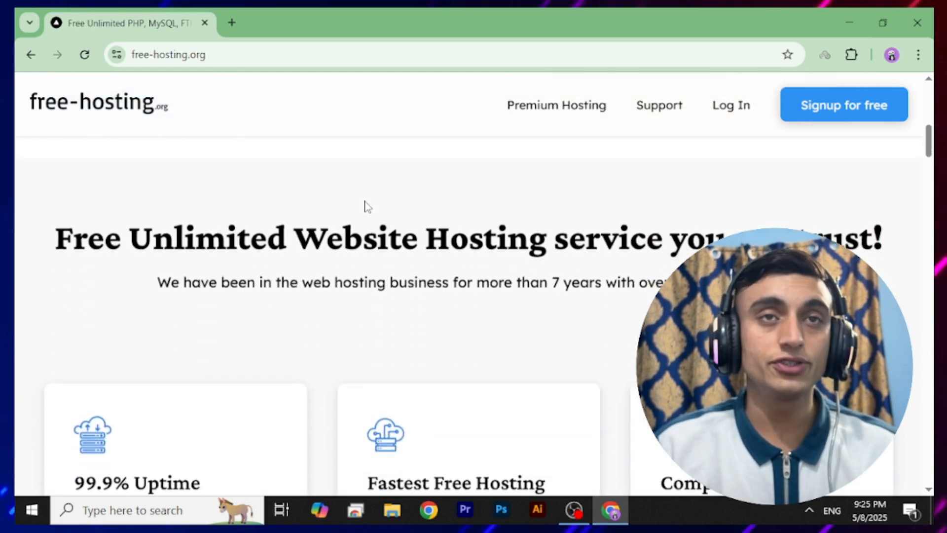
{"action": "scroll", "coordinate": [366, 206], "scroll_direction": "down", "scroll_amount": 4}
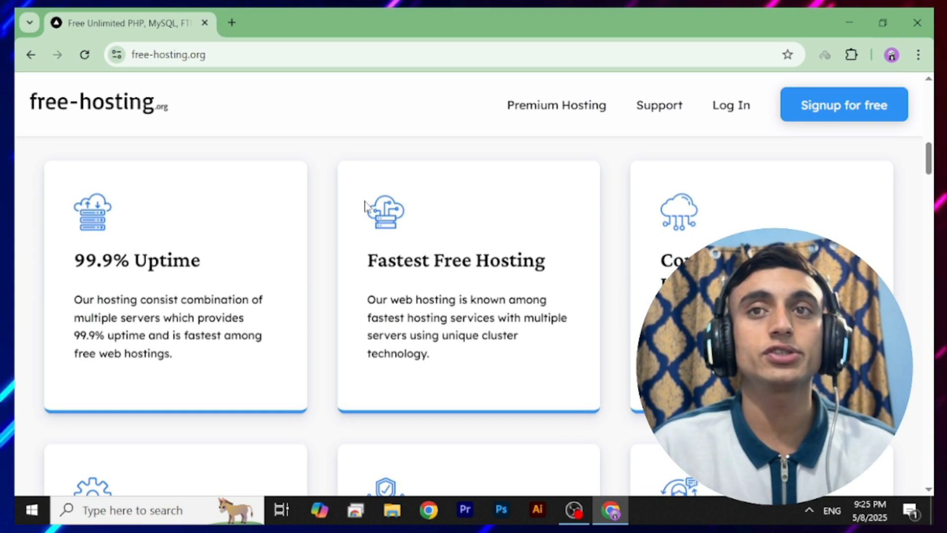
{"action": "scroll", "coordinate": [366, 206], "scroll_direction": "down", "scroll_amount": 4}
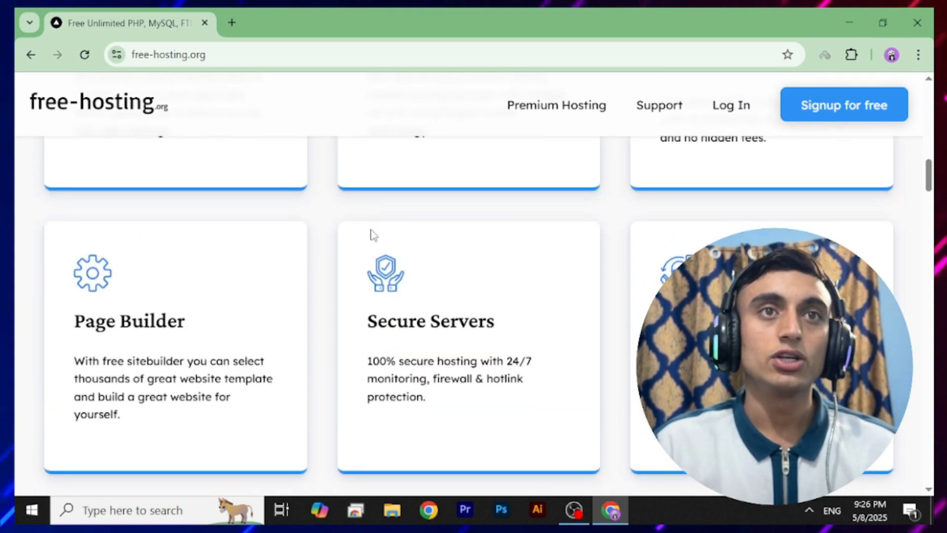
{"action": "scroll", "coordinate": [366, 209], "scroll_direction": "down", "scroll_amount": 5}
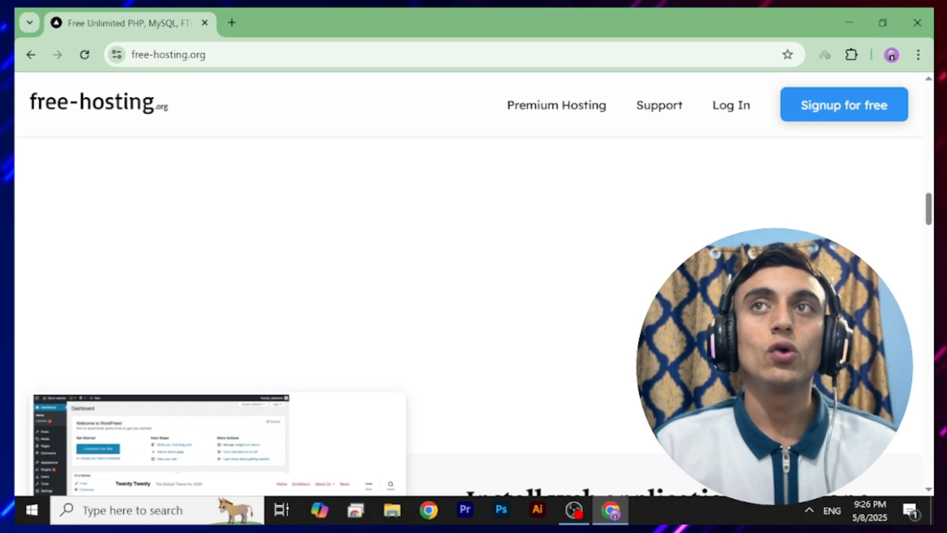
Step: Open the free sign-up form, submit the completed registration to create the account, and dismiss the saved-password notice
{"action": "left_click", "coordinate": [864, 105]}
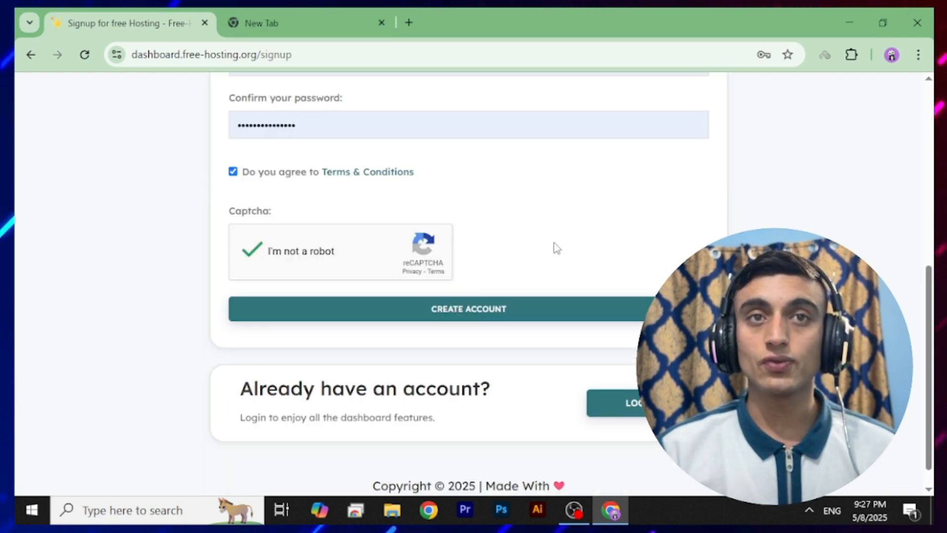
{"action": "left_click", "coordinate": [508, 310]}
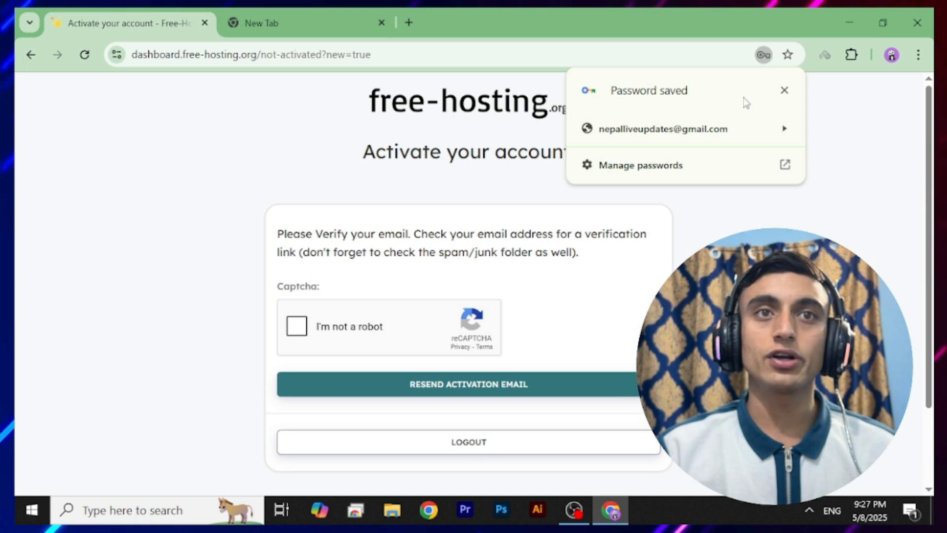
{"action": "left_click", "coordinate": [784, 91]}
Step: Complete the captcha on the account activation page and request the activation email again
{"action": "left_click", "coordinate": [296, 326]}
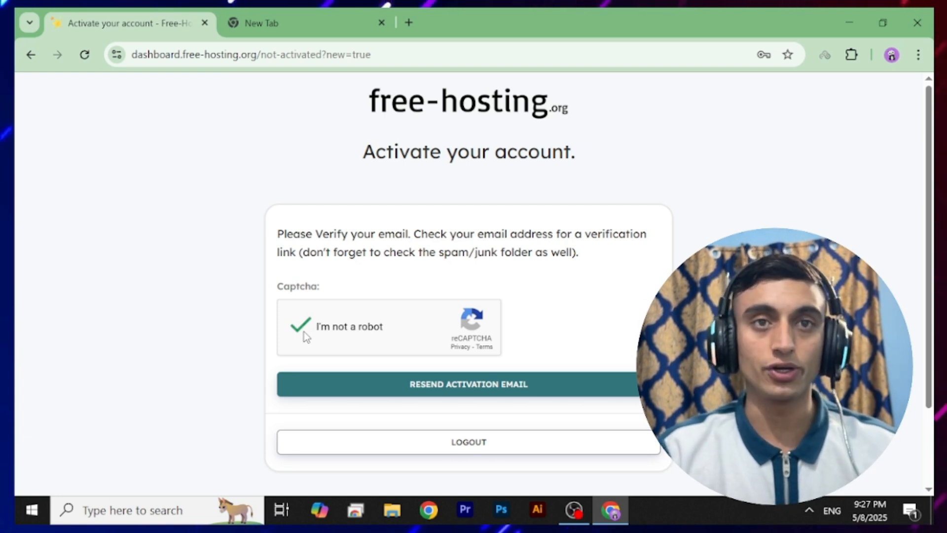
{"action": "left_click", "coordinate": [454, 390]}
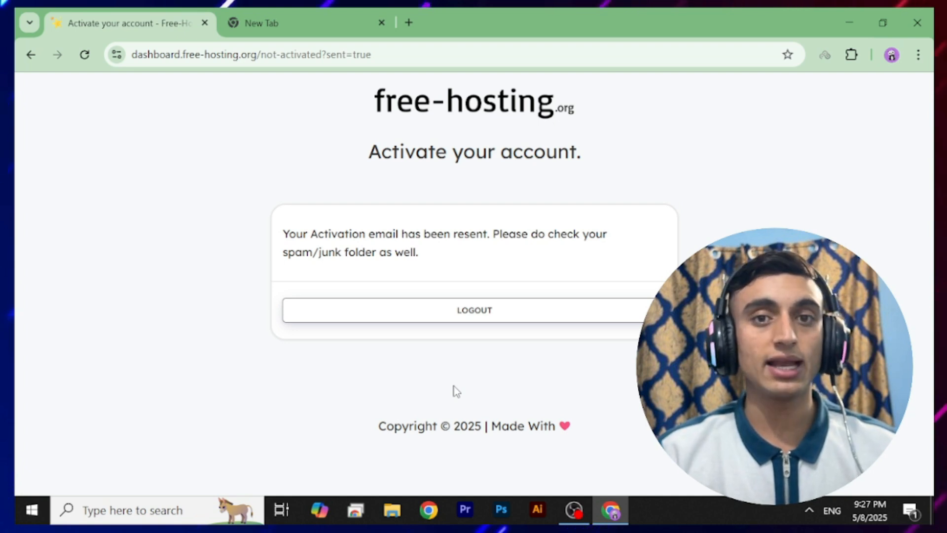
Step: Switch to Gmail, open the Free-Hosting.org Account Activation email and follow its confirmation link to activate the account
{"action": "left_click", "coordinate": [286, 17]}
{"action": "left_click", "coordinate": [755, 132]}
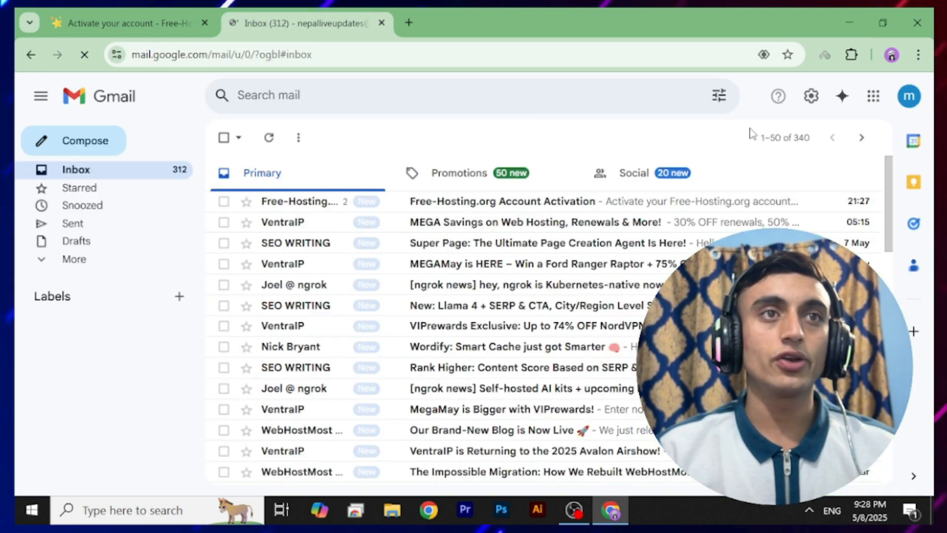
{"action": "left_click", "coordinate": [367, 204]}
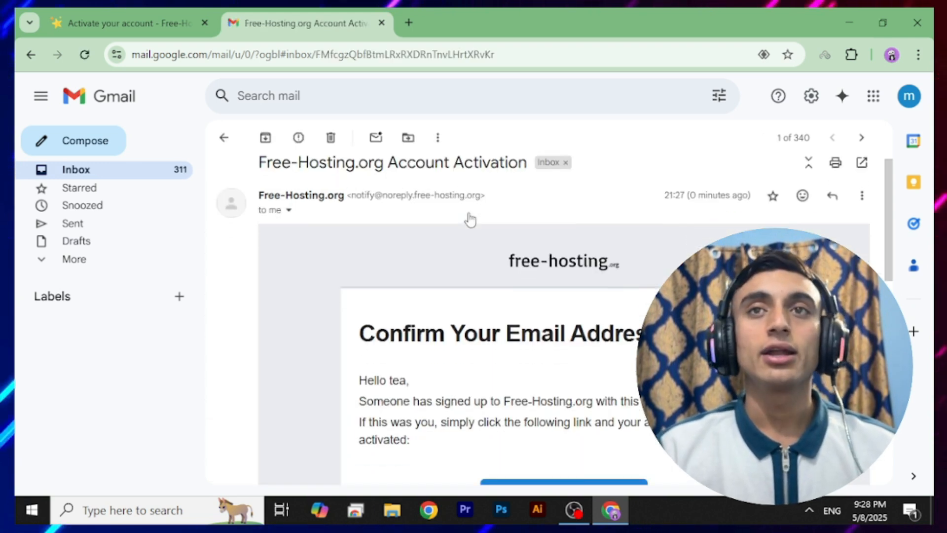
{"action": "scroll", "coordinate": [474, 227], "scroll_direction": "down", "scroll_amount": 4}
{"action": "left_click", "coordinate": [568, 296]}
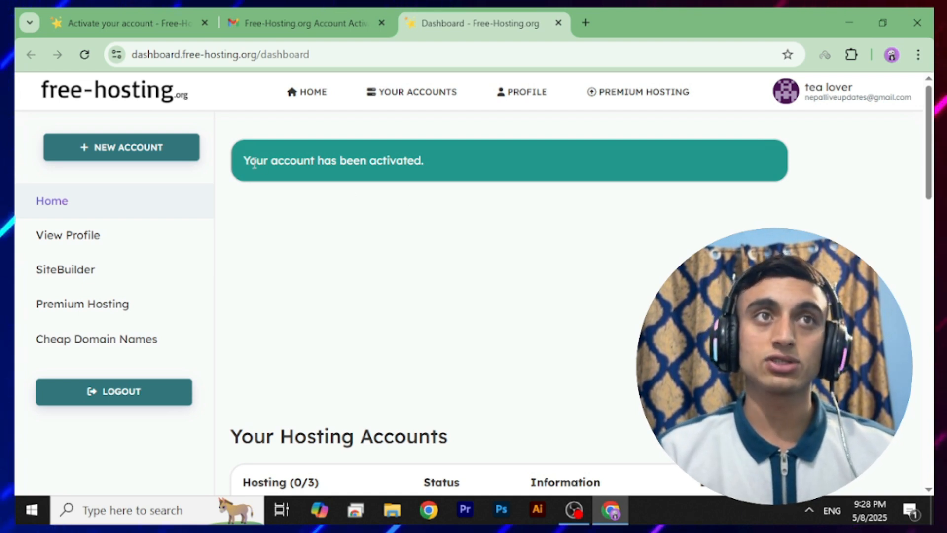
Step: Look over the dashboard and start creating a new hosting account from the hosting accounts list
{"action": "left_click_drag", "start_coordinate": [254, 164], "coordinate": [496, 156]}
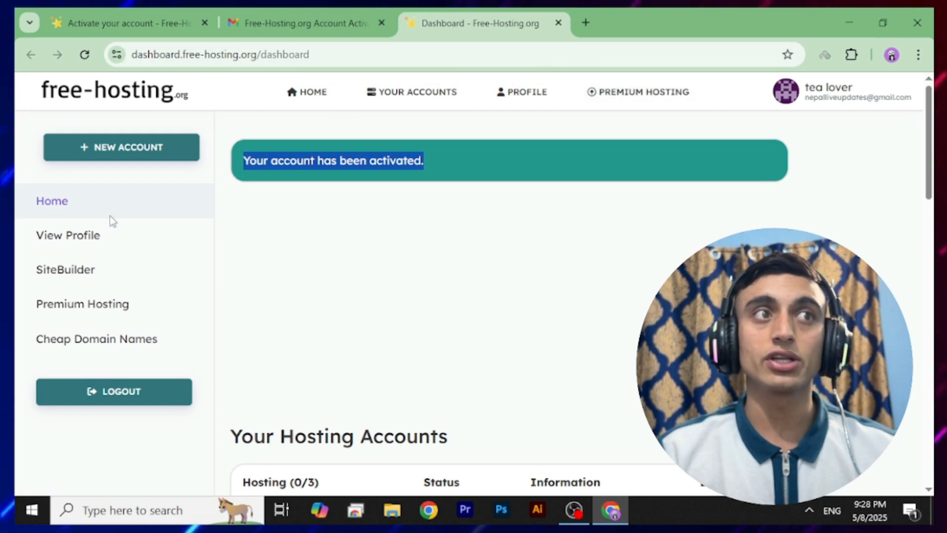
{"action": "scroll", "coordinate": [490, 214], "scroll_direction": "down", "scroll_amount": 12}
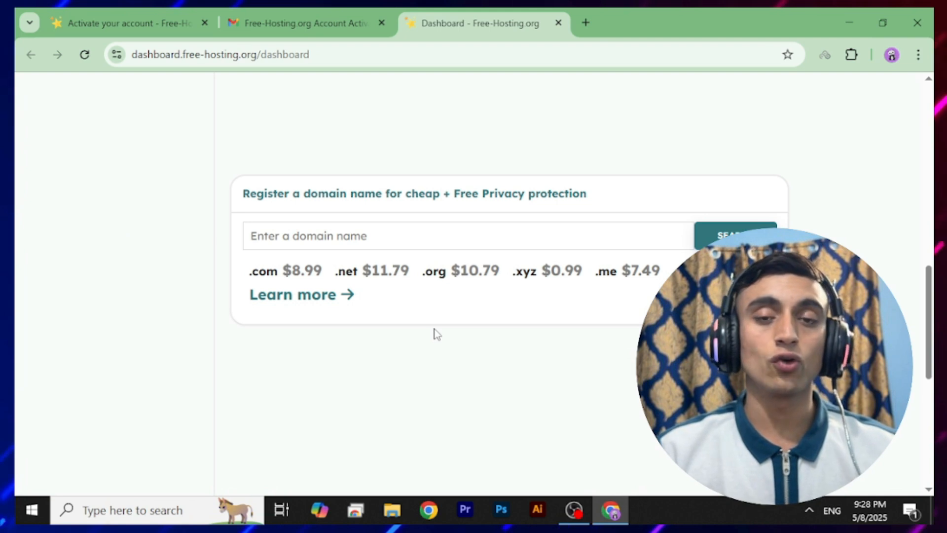
{"action": "scroll", "coordinate": [440, 373], "scroll_direction": "up", "scroll_amount": 12}
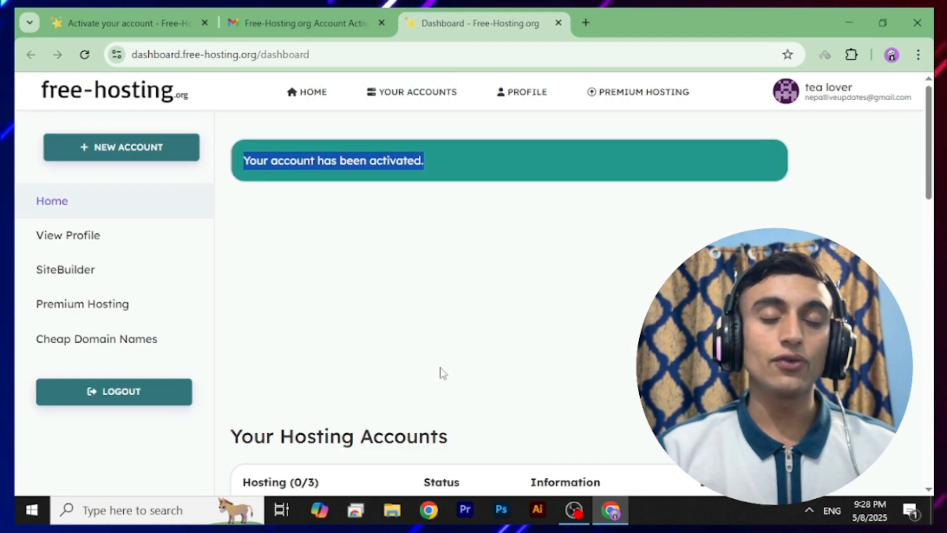
{"action": "left_click", "coordinate": [401, 92]}
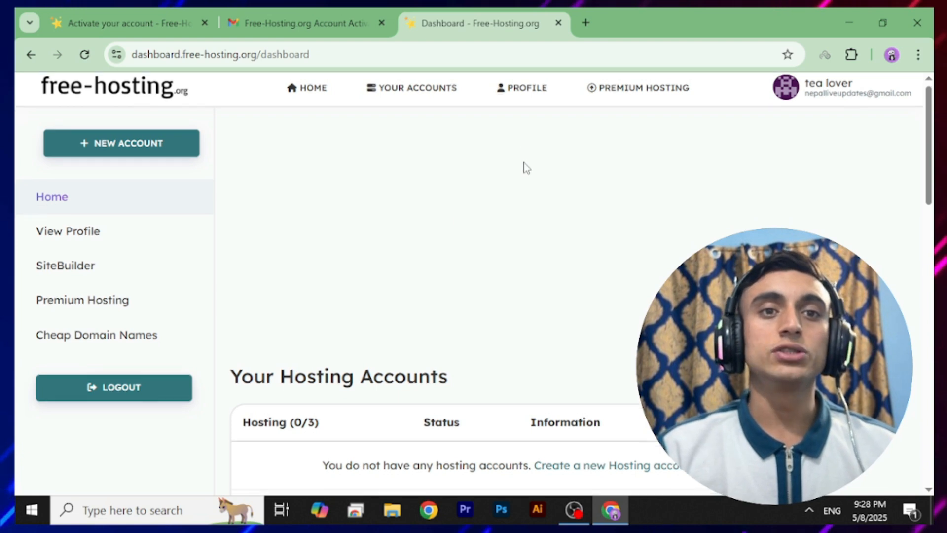
{"action": "scroll", "coordinate": [525, 168], "scroll_direction": "down", "scroll_amount": 3}
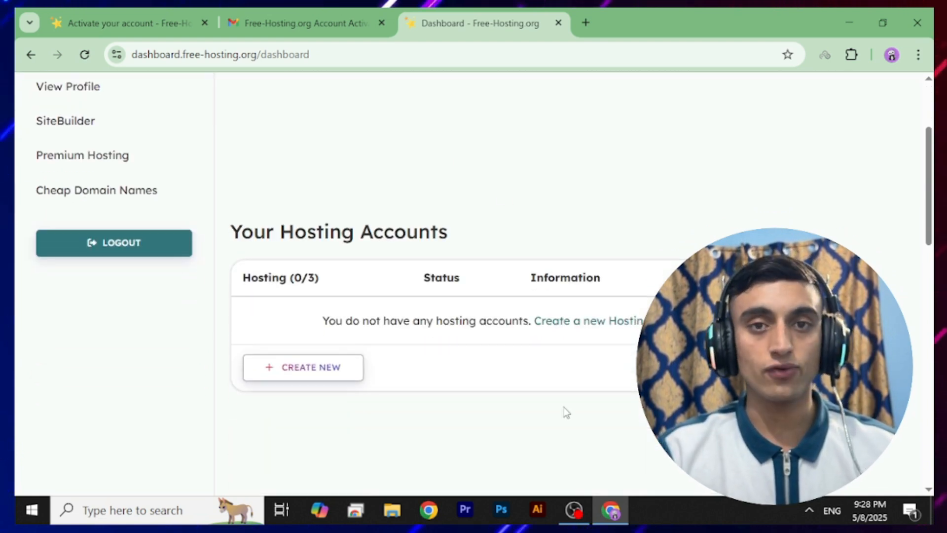
{"action": "left_click", "coordinate": [300, 374]}
{"action": "scroll", "coordinate": [511, 318], "scroll_direction": "down", "scroll_amount": 1}
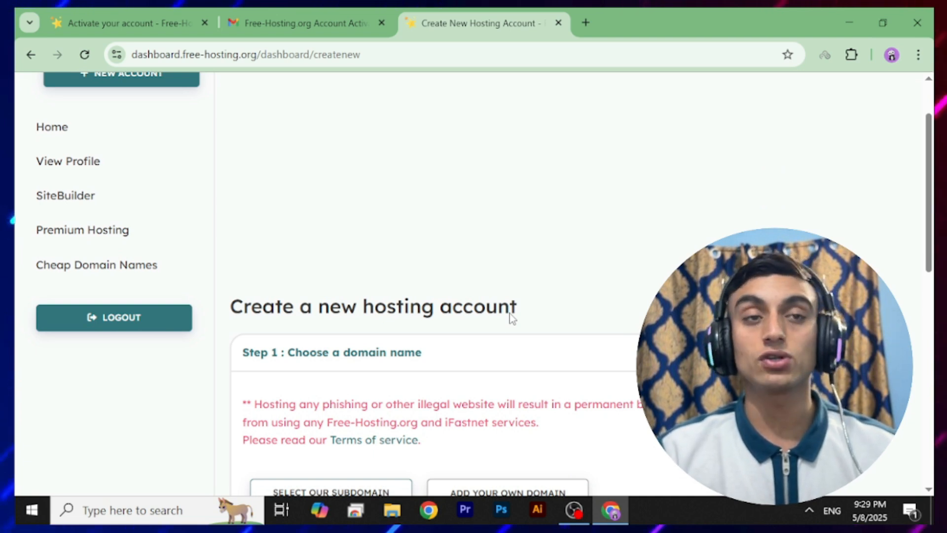
{"action": "scroll", "coordinate": [510, 316], "scroll_direction": "down", "scroll_amount": 3}
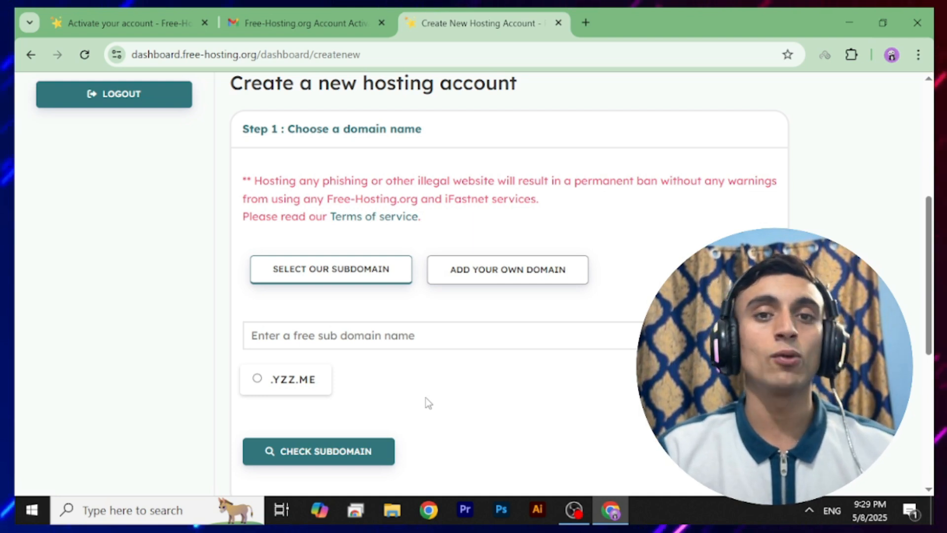
Step: Enter tealover as the free subdomain name, choose the .YZZ.ME extension and check the subdomain's availability
{"action": "left_click", "coordinate": [410, 323]}
{"action": "type", "text": "tealover"}
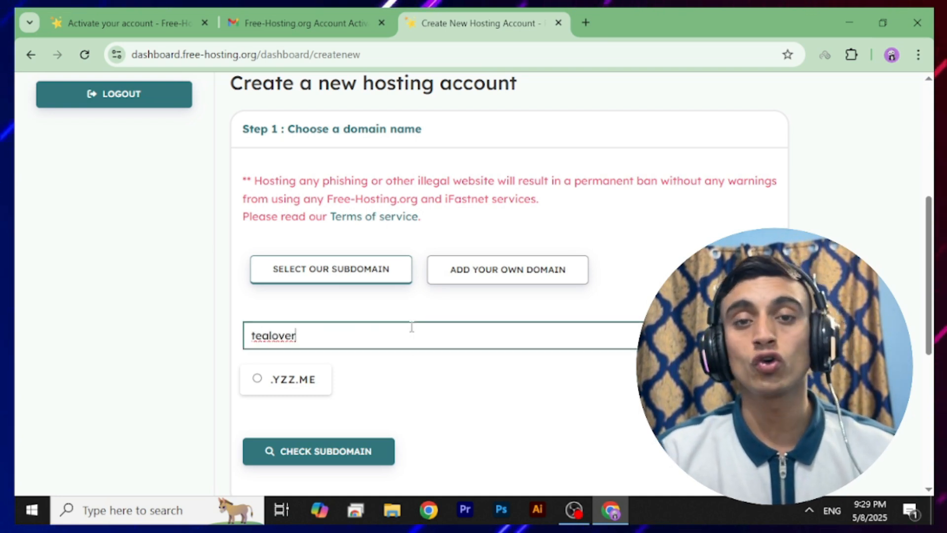
{"action": "key", "text": "ctrl+a"}
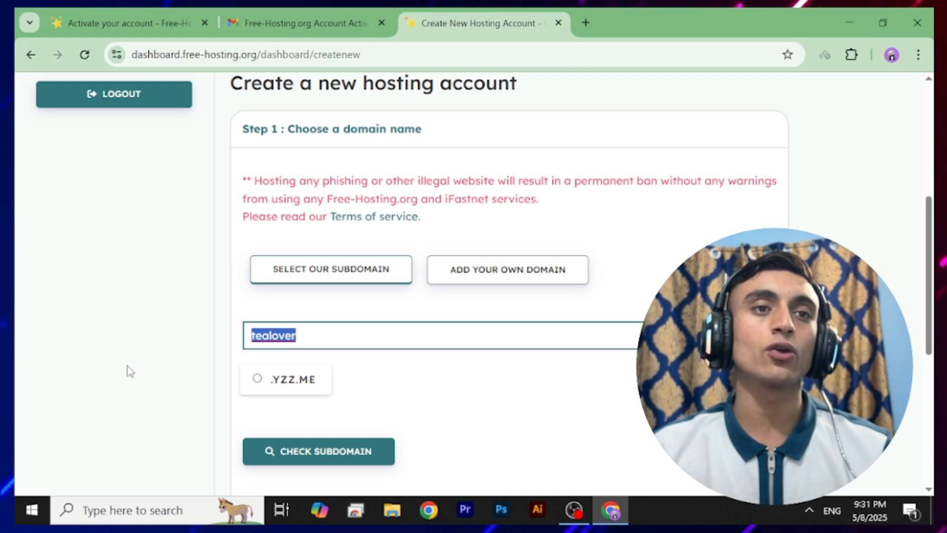
{"action": "left_click", "coordinate": [318, 456]}
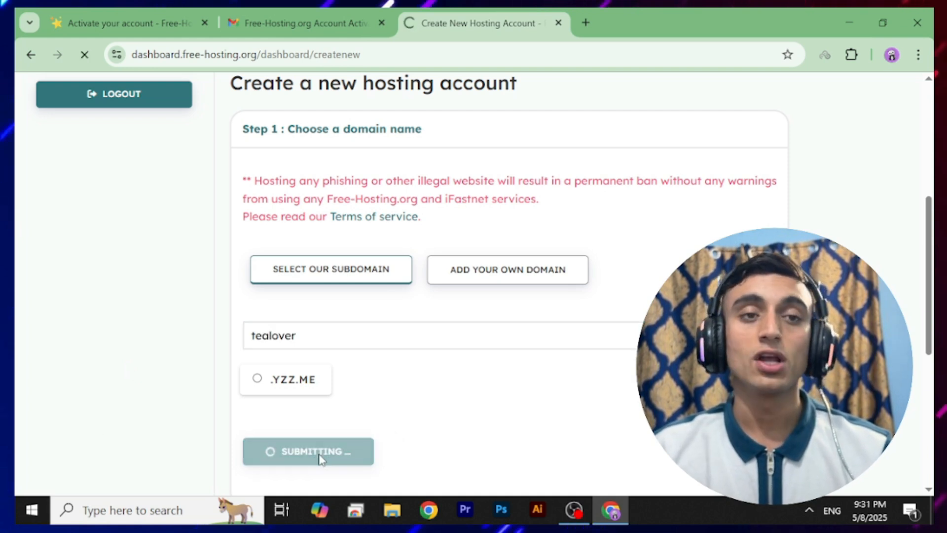
{"action": "scroll", "coordinate": [548, 243], "scroll_direction": "down", "scroll_amount": 4}
{"action": "scroll", "coordinate": [551, 242], "scroll_direction": "down", "scroll_amount": 3}
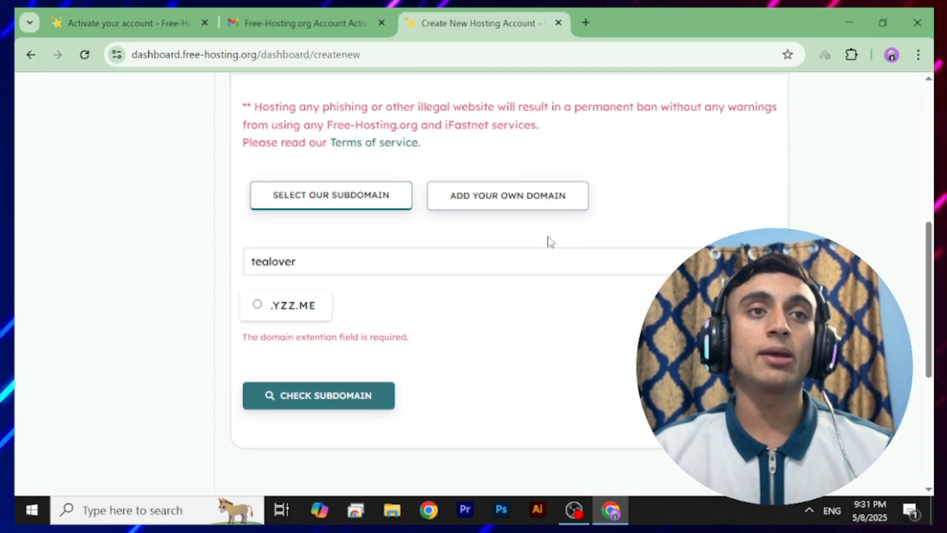
{"action": "left_click", "coordinate": [317, 299]}
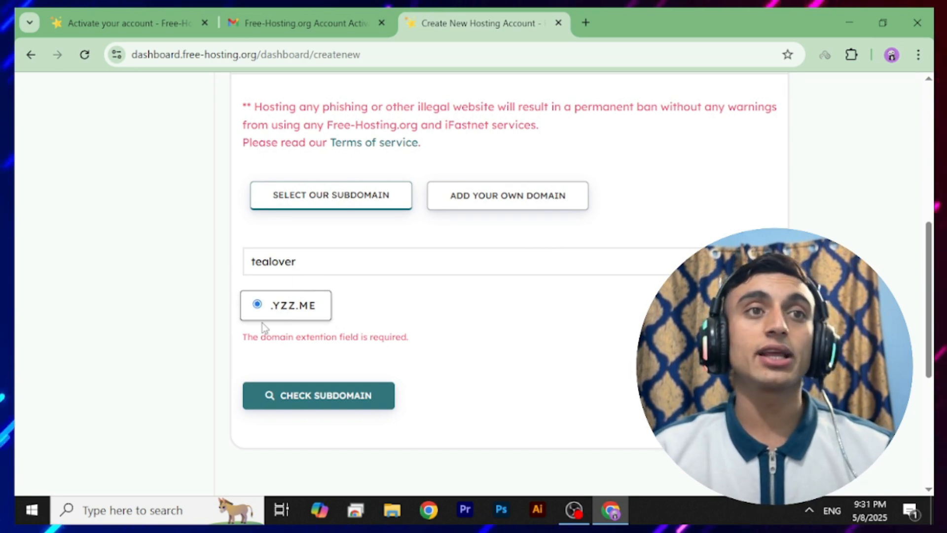
{"action": "left_click", "coordinate": [354, 408]}
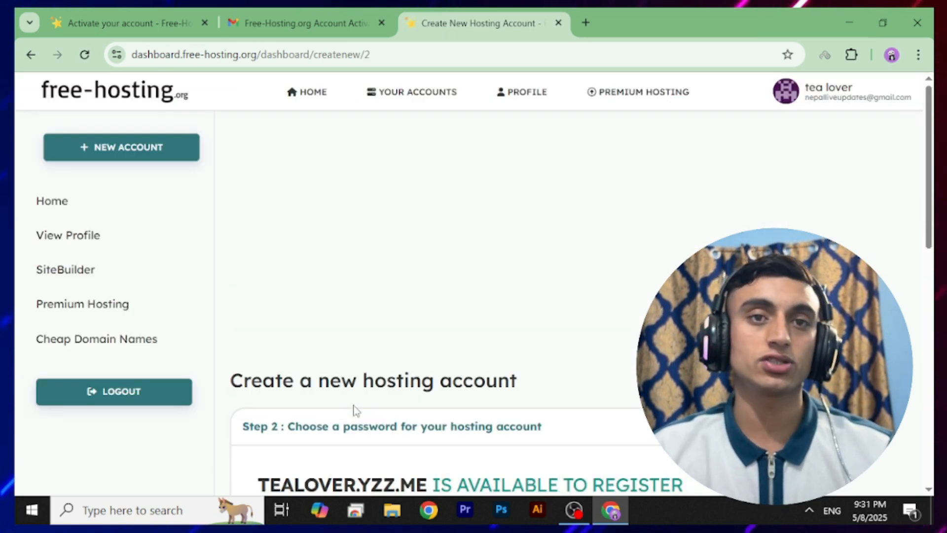
Step: Keep the automatically generated password for tealover.yzz.me and create the hosting account
{"action": "scroll", "coordinate": [578, 281], "scroll_direction": "down", "scroll_amount": 5}
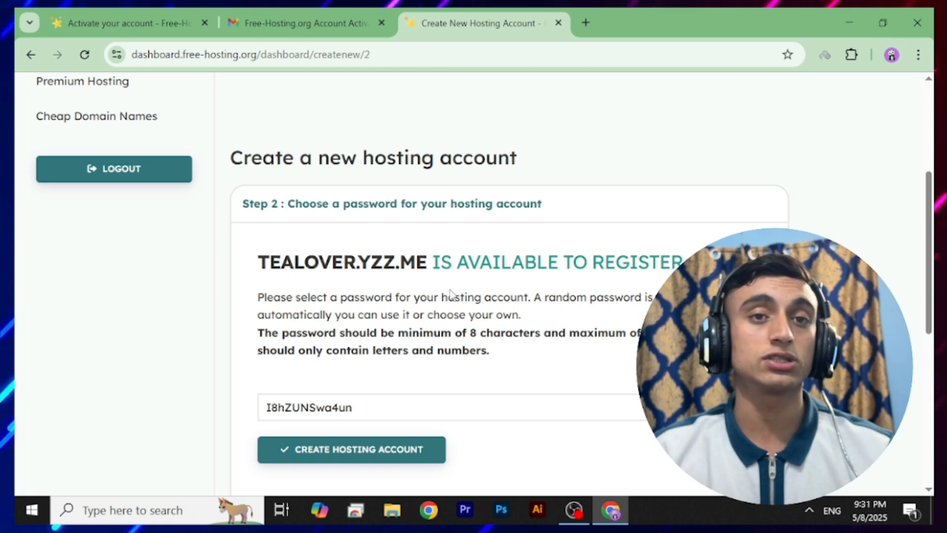
{"action": "left_click", "coordinate": [399, 407]}
{"action": "key", "text": "ctrl+a"}
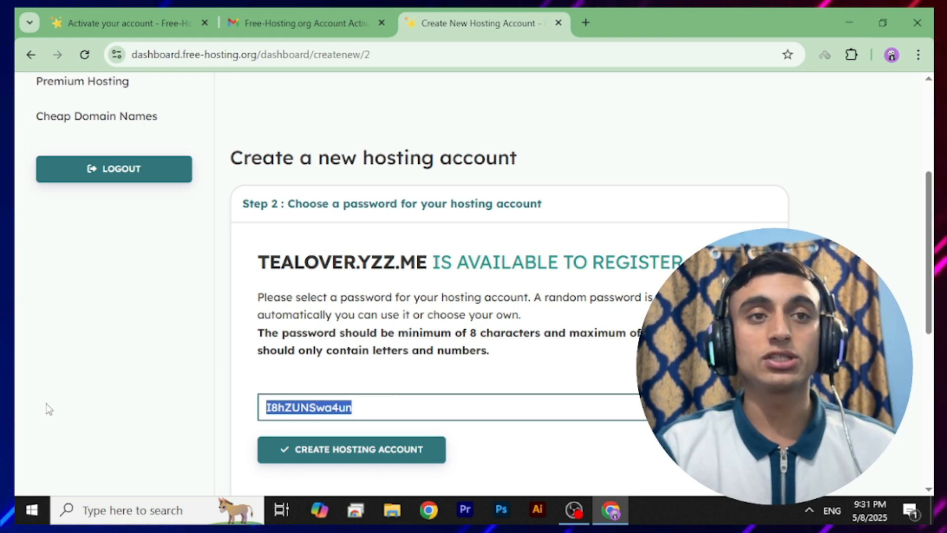
{"action": "key", "text": "Return"}
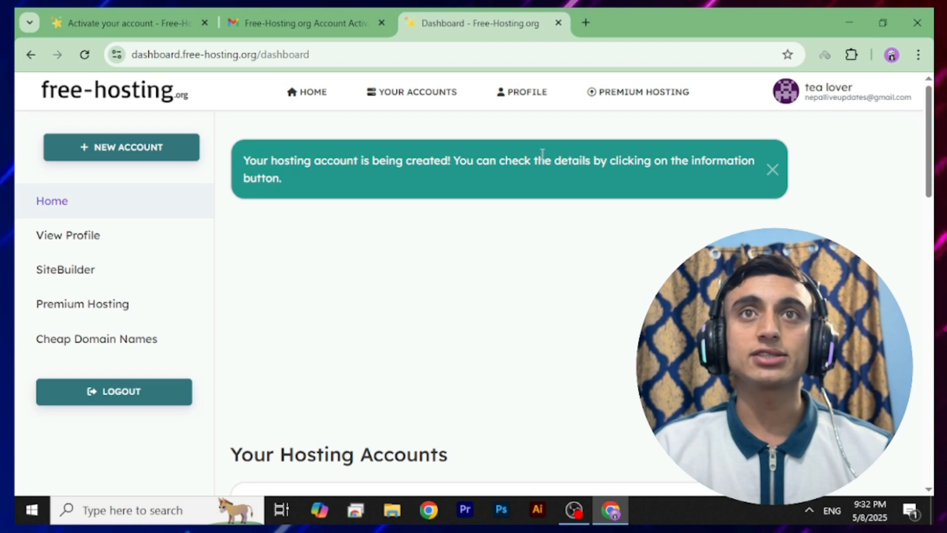
Step: Open the information page of the tealover.yzz.me hosting account and review its login and management options
{"action": "scroll", "coordinate": [535, 245], "scroll_direction": "down", "scroll_amount": 3}
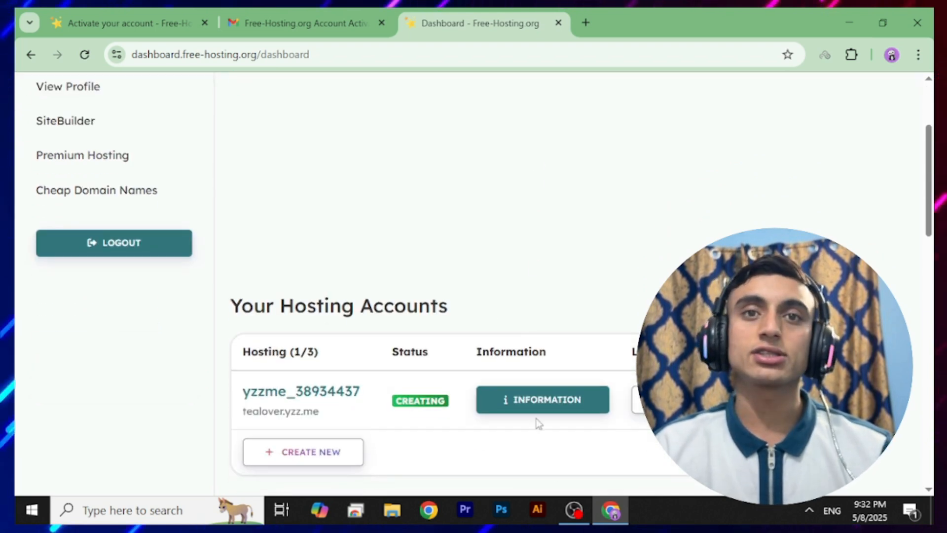
{"action": "left_click", "coordinate": [531, 405]}
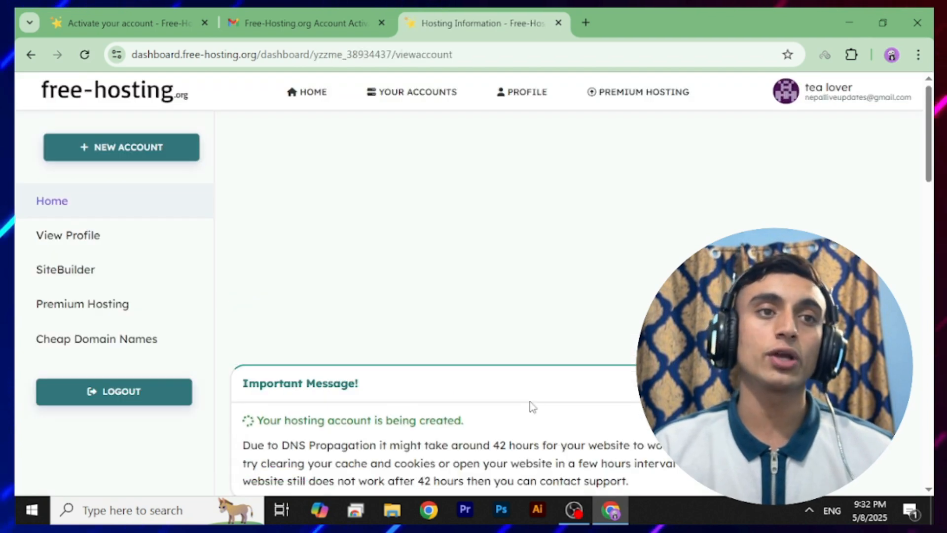
{"action": "scroll", "coordinate": [486, 338], "scroll_direction": "down", "scroll_amount": 5}
{"action": "scroll", "coordinate": [487, 339], "scroll_direction": "down", "scroll_amount": 7}
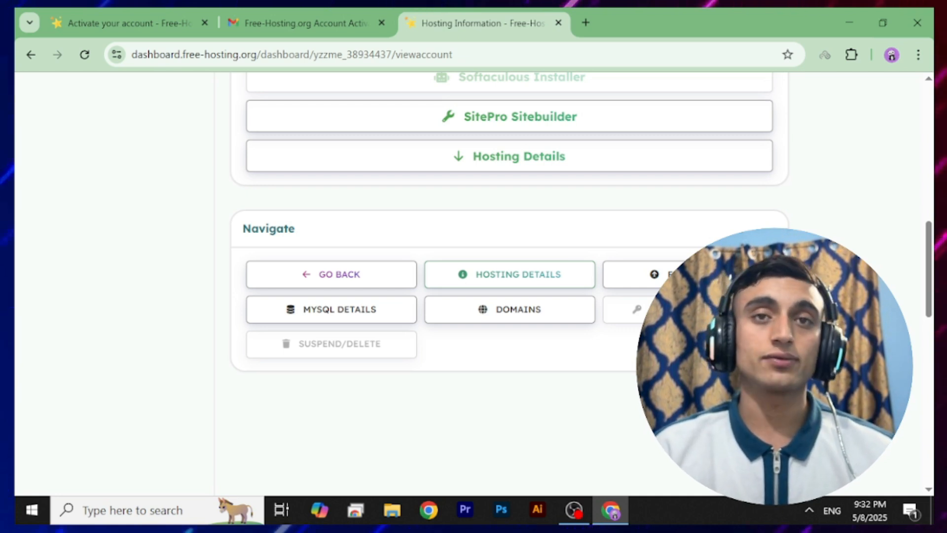
{"action": "scroll", "coordinate": [509, 284], "scroll_direction": "up", "scroll_amount": 1}
{"action": "scroll", "coordinate": [587, 158], "scroll_direction": "up", "scroll_amount": 3}
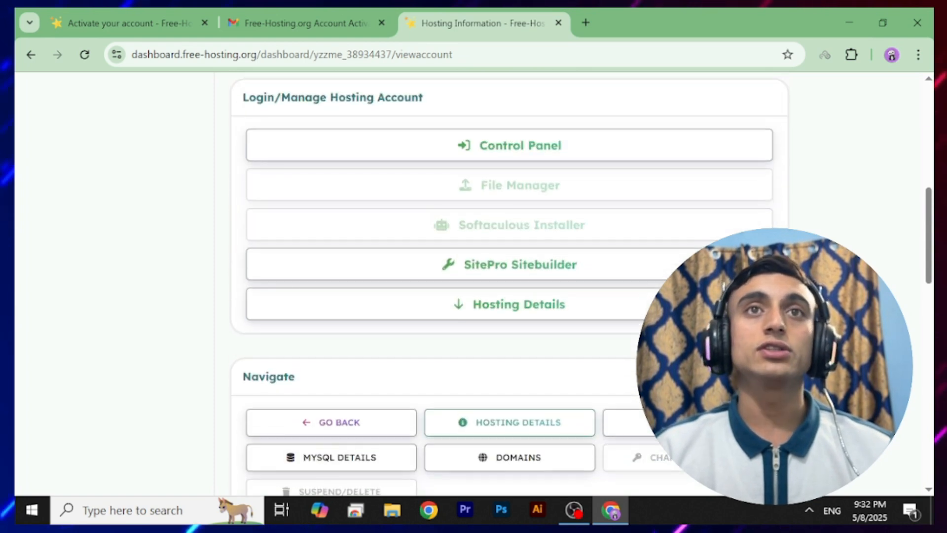
Step: Open the control panel of the tealover.yzz.me hosting account and approve receiving service notification emails
{"action": "left_click", "coordinate": [585, 152]}
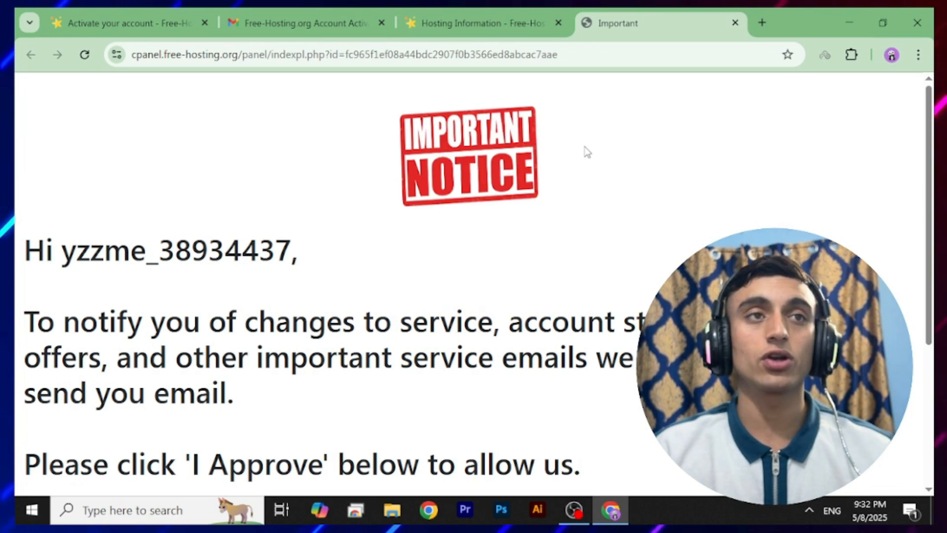
{"action": "scroll", "coordinate": [422, 231], "scroll_direction": "down", "scroll_amount": 5}
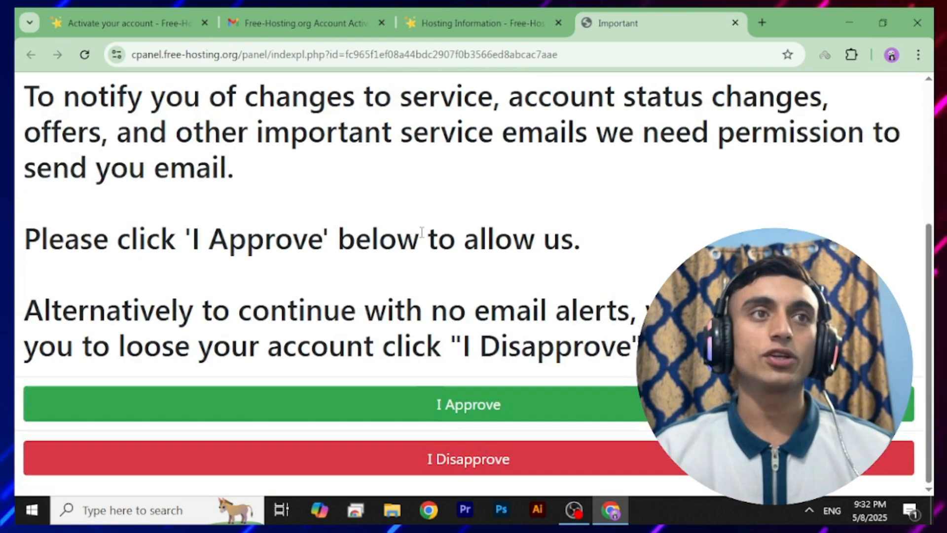
{"action": "left_click", "coordinate": [517, 417]}
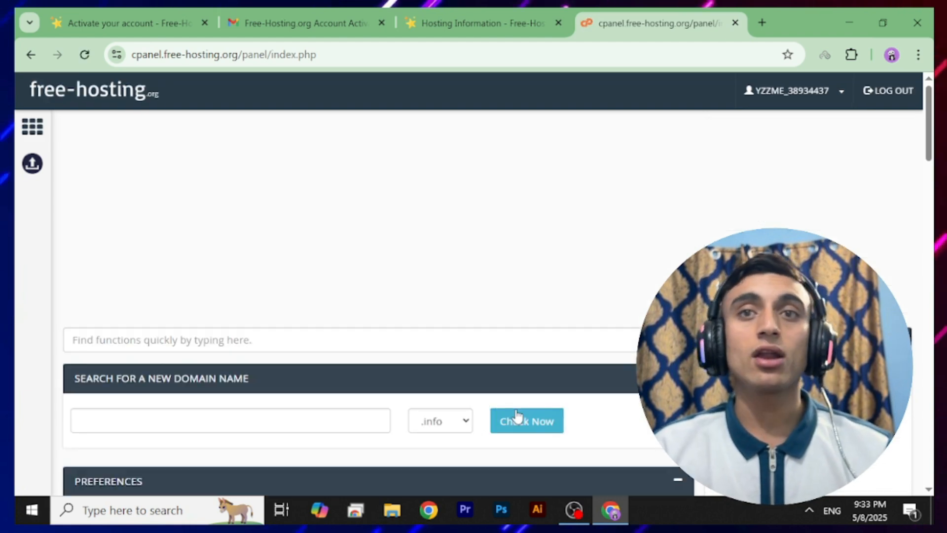
Step: Look through the control panel's functions and open the Softaculous Apps Installer from the software section
{"action": "scroll", "coordinate": [465, 254], "scroll_direction": "down", "scroll_amount": 5}
{"action": "scroll", "coordinate": [465, 256], "scroll_direction": "down", "scroll_amount": 12}
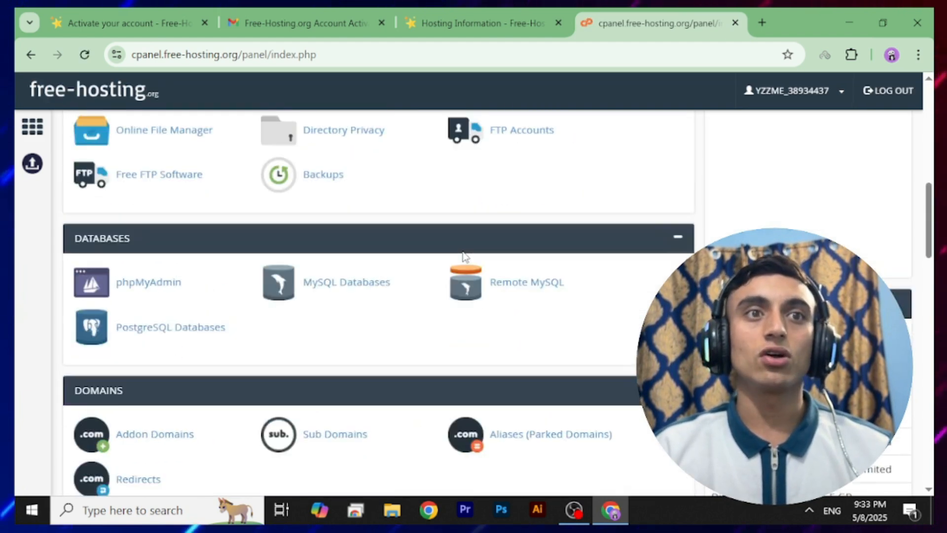
{"action": "scroll", "coordinate": [462, 258], "scroll_direction": "down", "scroll_amount": 4}
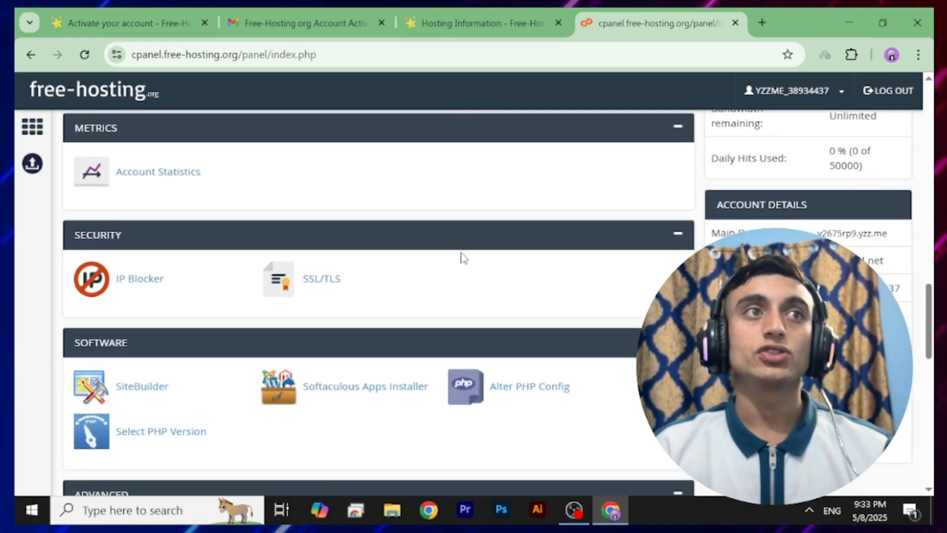
{"action": "scroll", "coordinate": [336, 238], "scroll_direction": "down", "scroll_amount": 3}
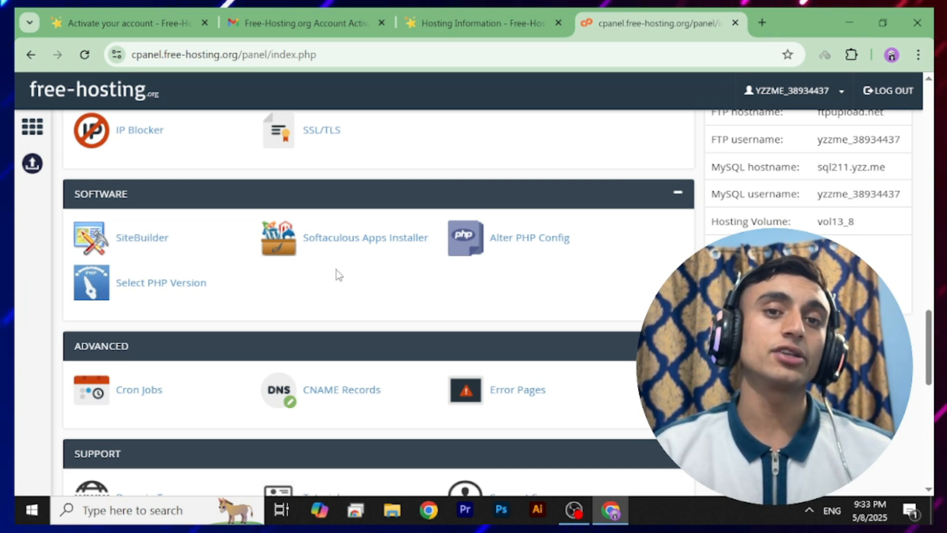
{"action": "left_click", "coordinate": [340, 242]}
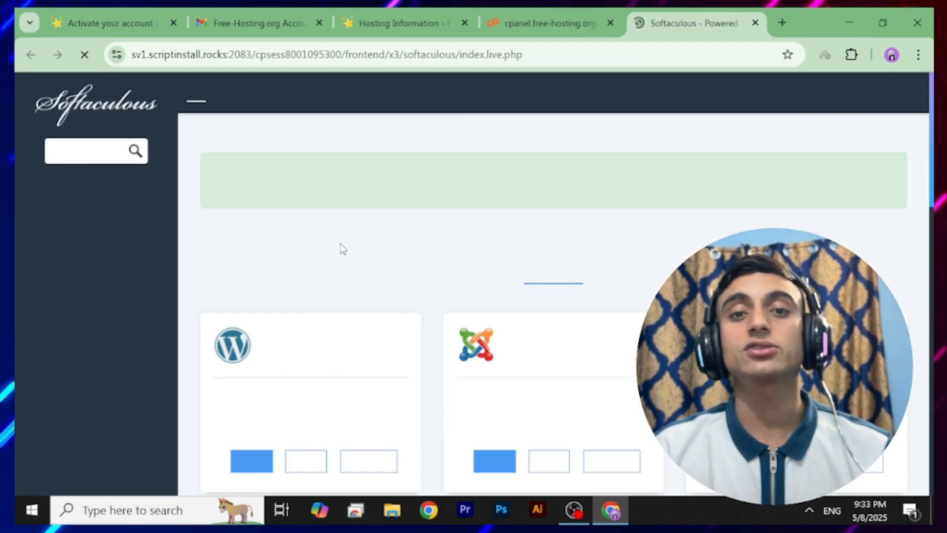
Step: Install WordPress on the tealover.yzz.me domain, keeping the default site settings and admin account
{"action": "scroll", "coordinate": [340, 244], "scroll_direction": "down", "scroll_amount": 1}
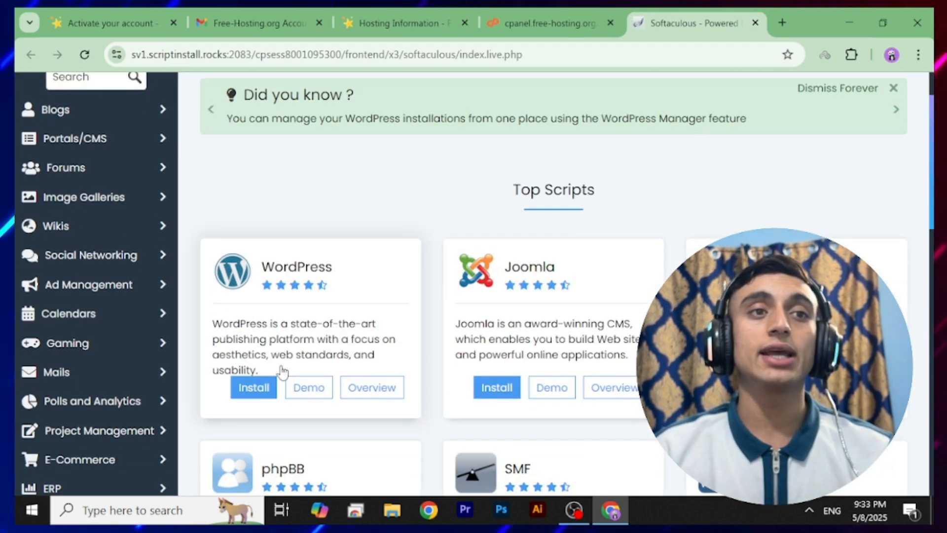
{"action": "left_click", "coordinate": [271, 384]}
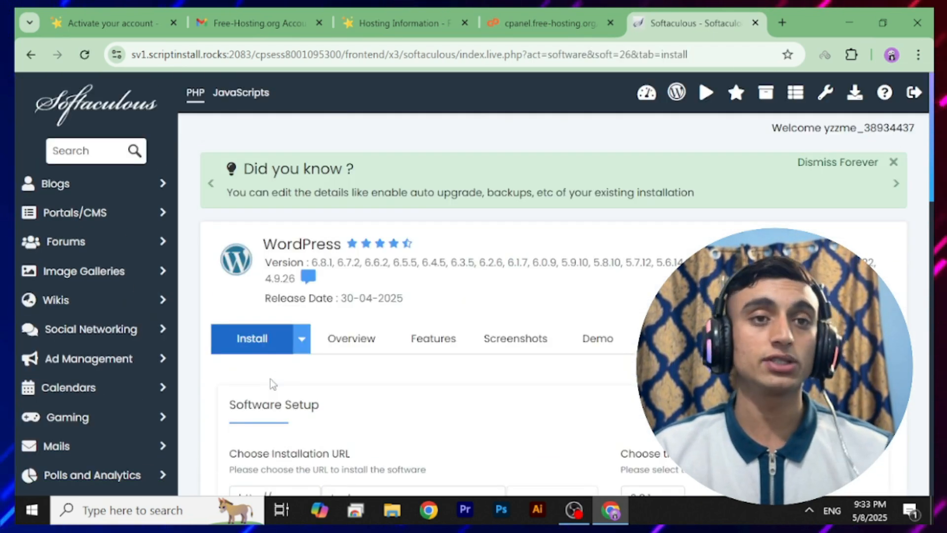
{"action": "scroll", "coordinate": [477, 309], "scroll_direction": "down", "scroll_amount": 2}
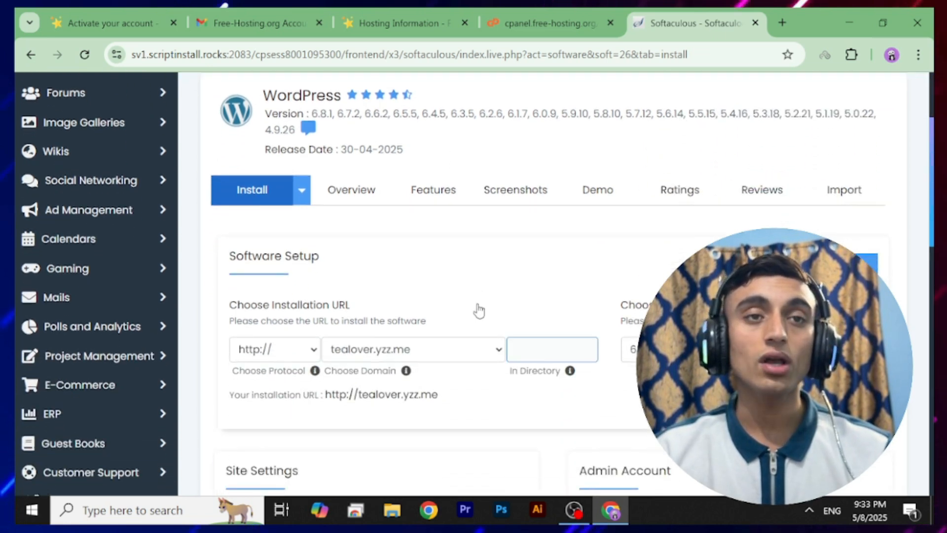
{"action": "left_click", "coordinate": [451, 352]}
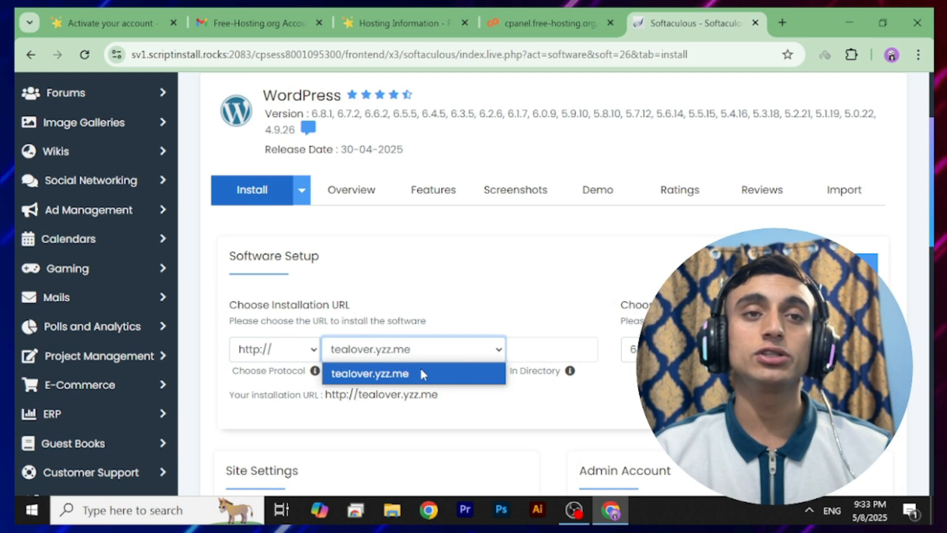
{"action": "left_click", "coordinate": [419, 374]}
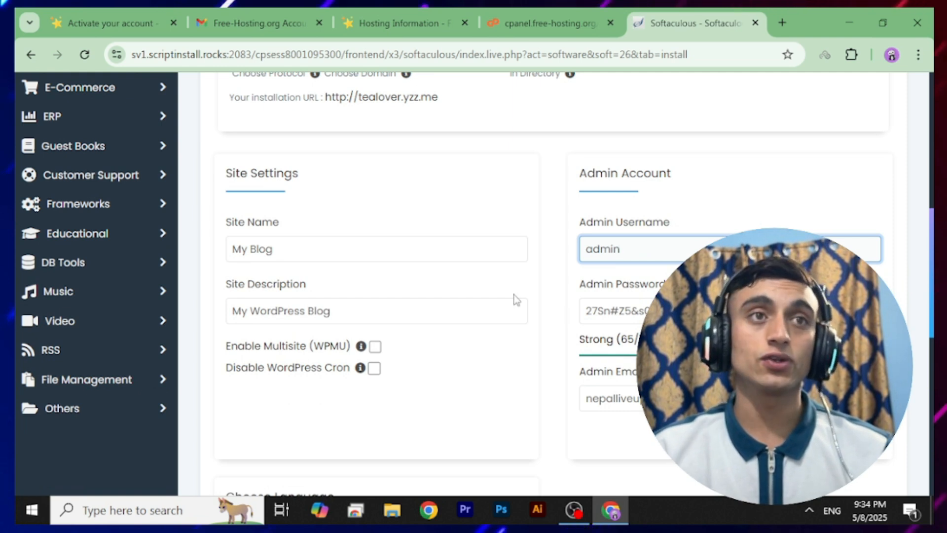
{"action": "scroll", "coordinate": [514, 298], "scroll_direction": "down", "scroll_amount": 10}
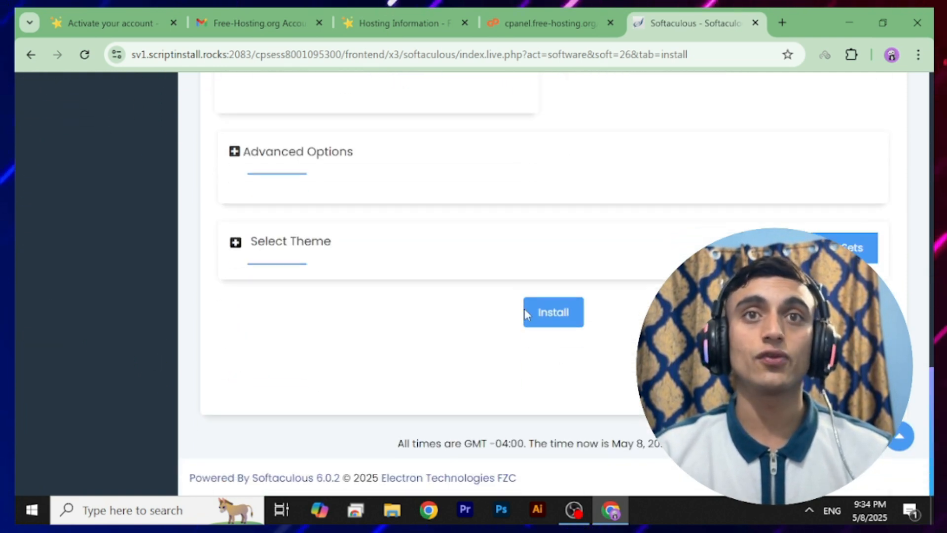
{"action": "left_click", "coordinate": [553, 321]}
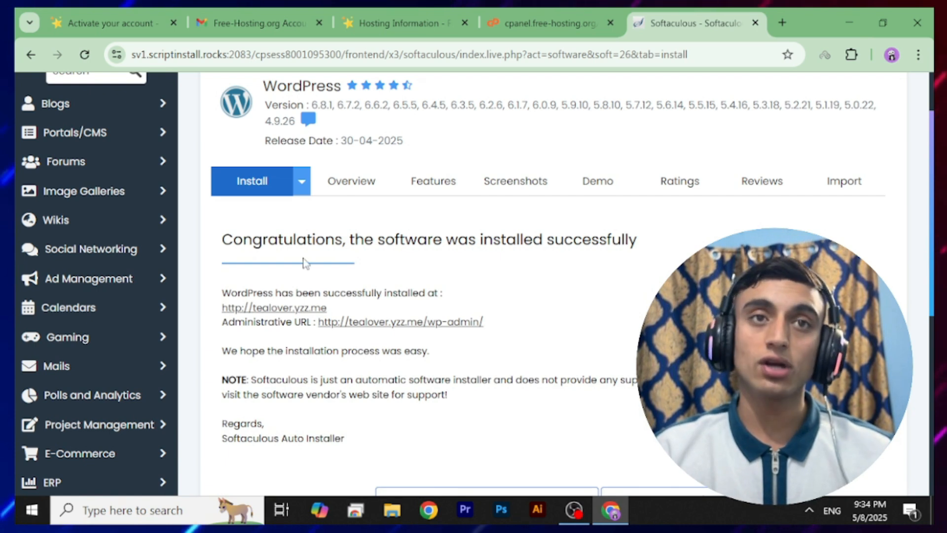
Step: Open the new site's WordPress admin area and bring up the catalogue for adding a theme
{"action": "left_click", "coordinate": [476, 323]}
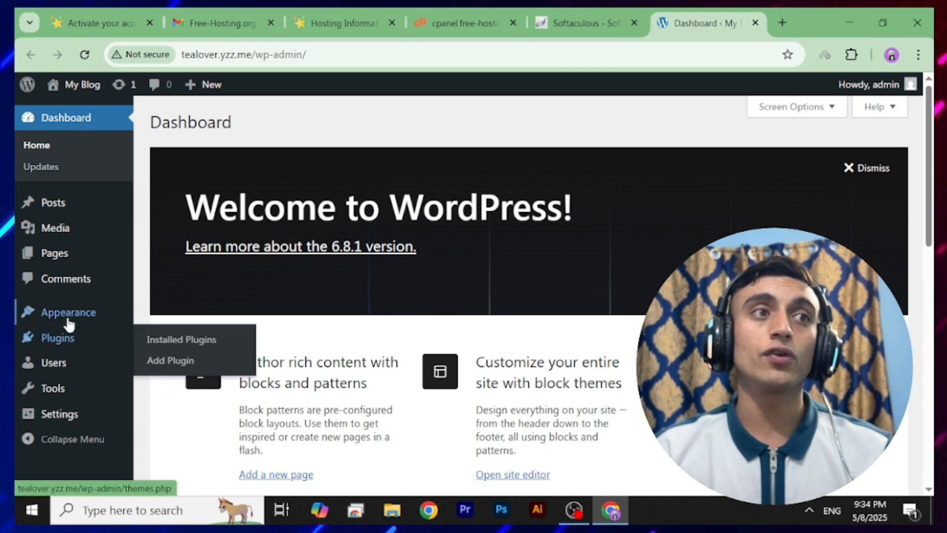
{"action": "mouse_move", "coordinate": [70, 315]}
{"action": "left_click", "coordinate": [173, 317]}
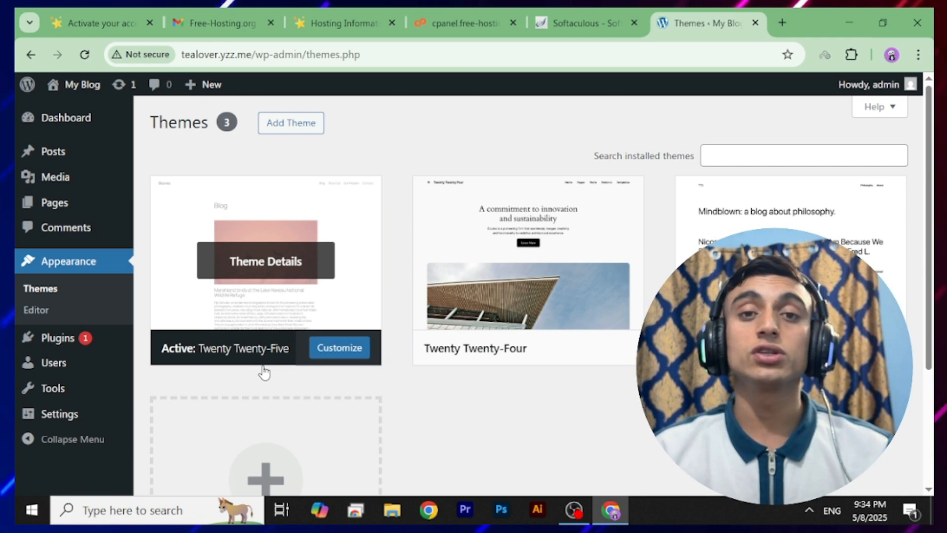
{"action": "left_click", "coordinate": [308, 123]}
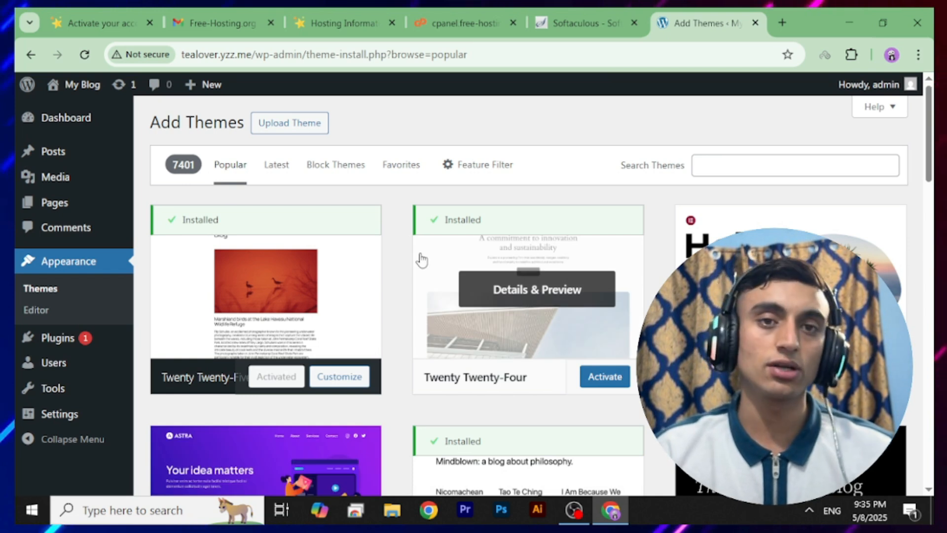
Step: Find the BlogHash theme among the popular themes, install it and activate it
{"action": "scroll", "coordinate": [420, 259], "scroll_direction": "down", "scroll_amount": 4}
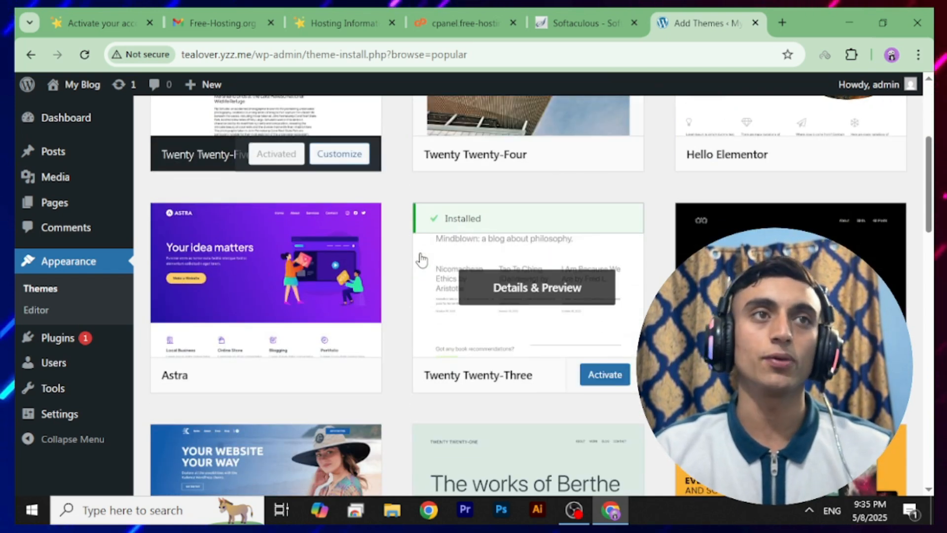
{"action": "scroll", "coordinate": [419, 259], "scroll_direction": "down", "scroll_amount": 10}
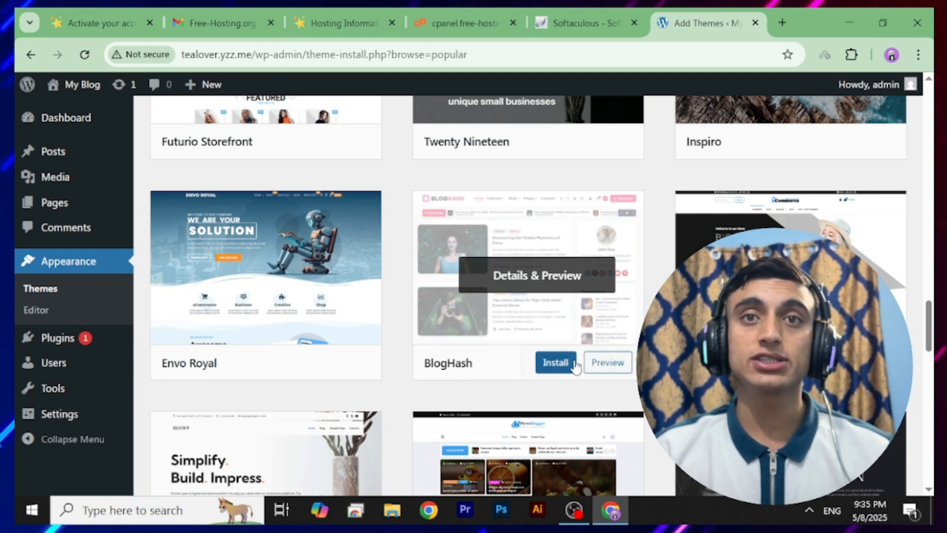
{"action": "left_click", "coordinate": [554, 367]}
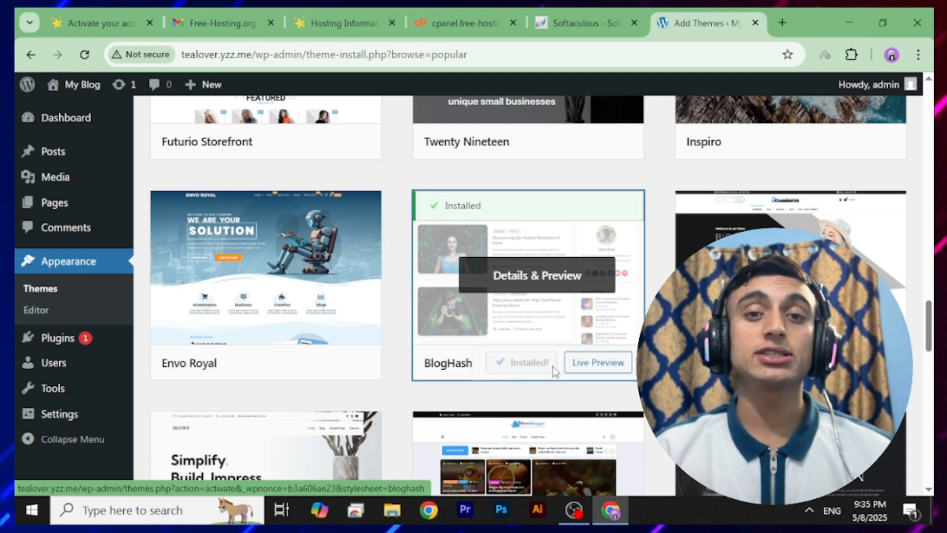
{"action": "left_click", "coordinate": [553, 372]}
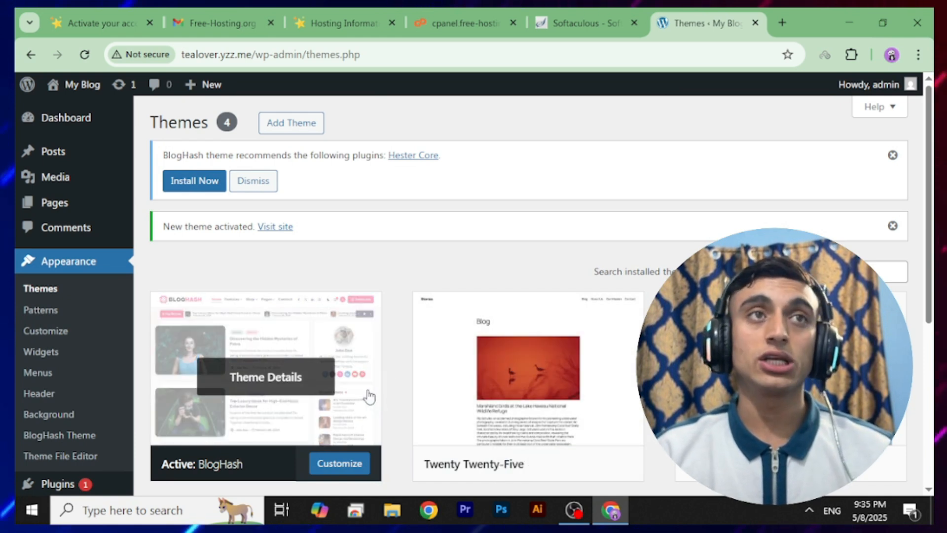
Step: Install the Hester Core plugin recommended by the BlogHash theme and open its Demo Library
{"action": "left_click_drag", "start_coordinate": [228, 155], "coordinate": [371, 148]}
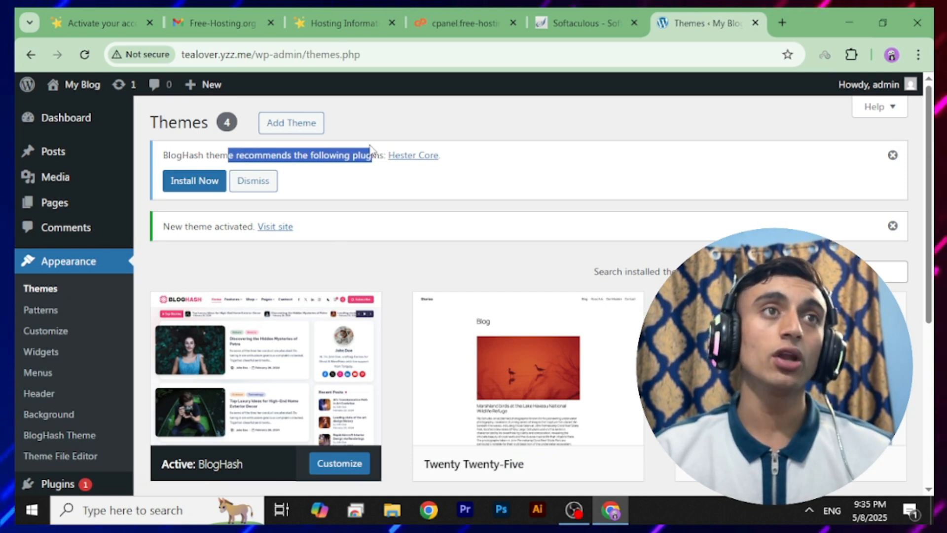
{"action": "left_click", "coordinate": [193, 186]}
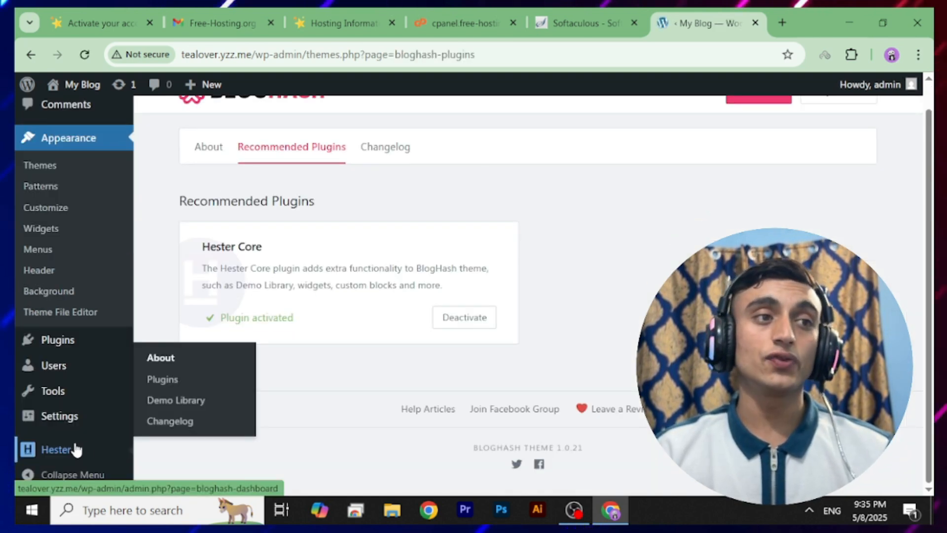
{"action": "left_click", "coordinate": [173, 379]}
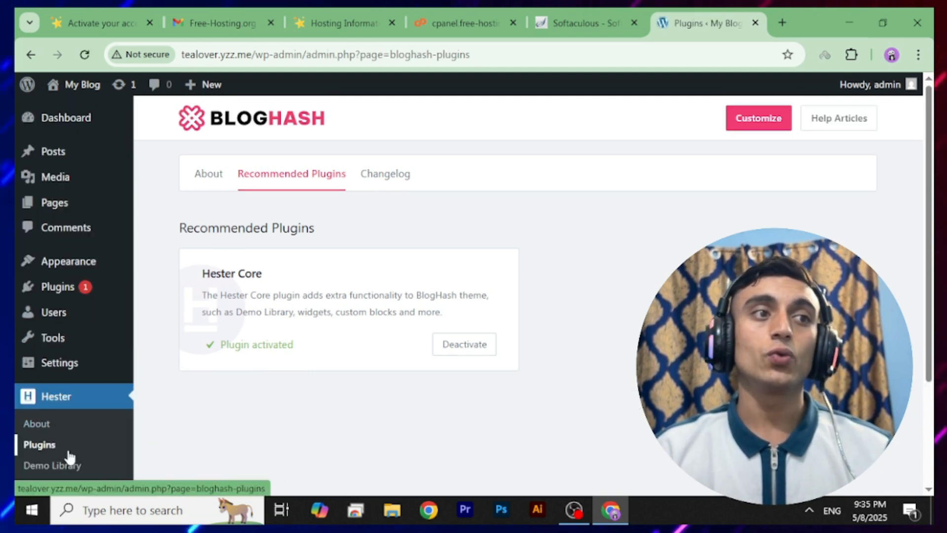
{"action": "left_click", "coordinate": [63, 469]}
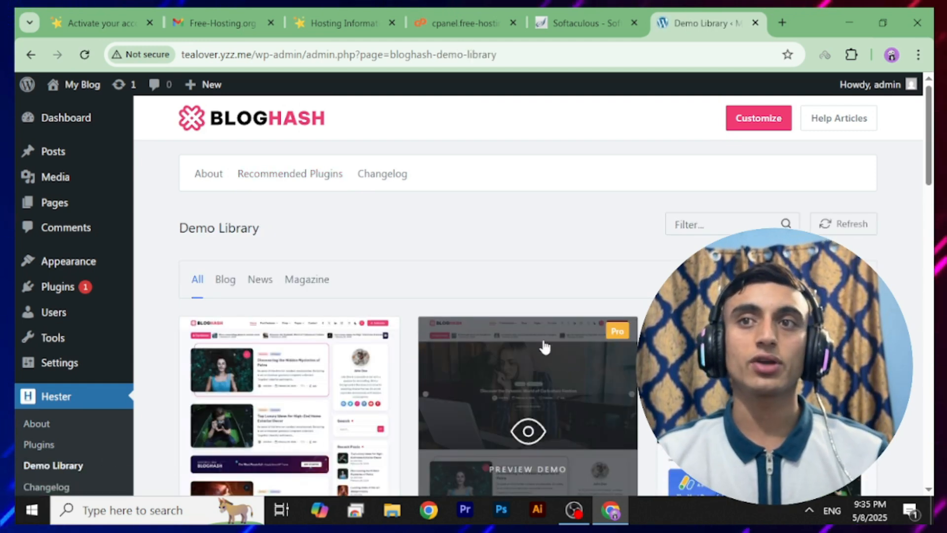
Step: Import the free Lite Demo from the BlogHash demo library into the site
{"action": "scroll", "coordinate": [543, 344], "scroll_direction": "down", "scroll_amount": 3}
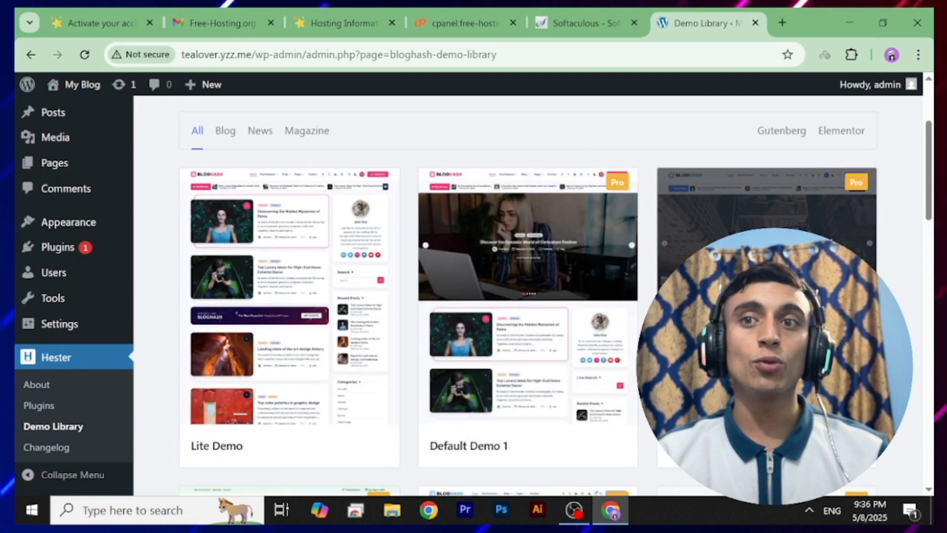
{"action": "scroll", "coordinate": [765, 148], "scroll_direction": "down", "scroll_amount": 3}
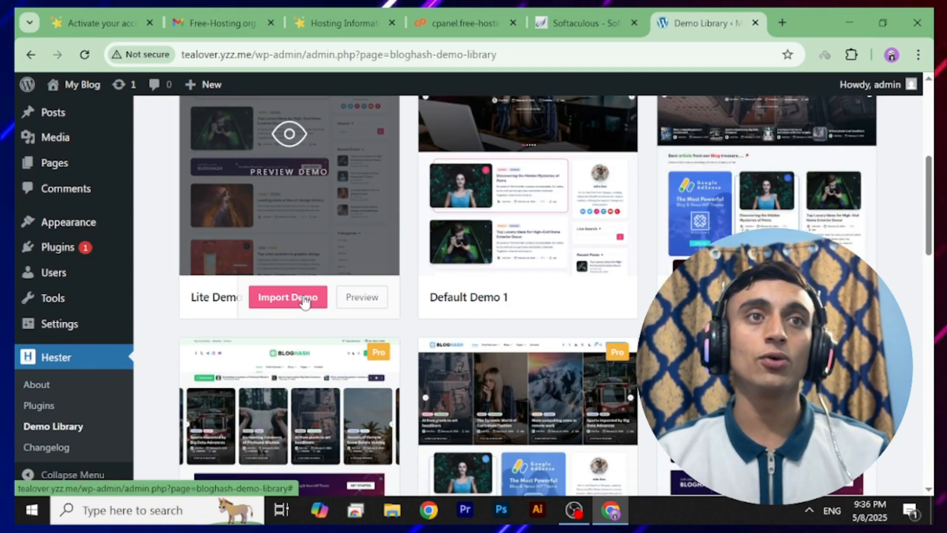
{"action": "left_click", "coordinate": [303, 295]}
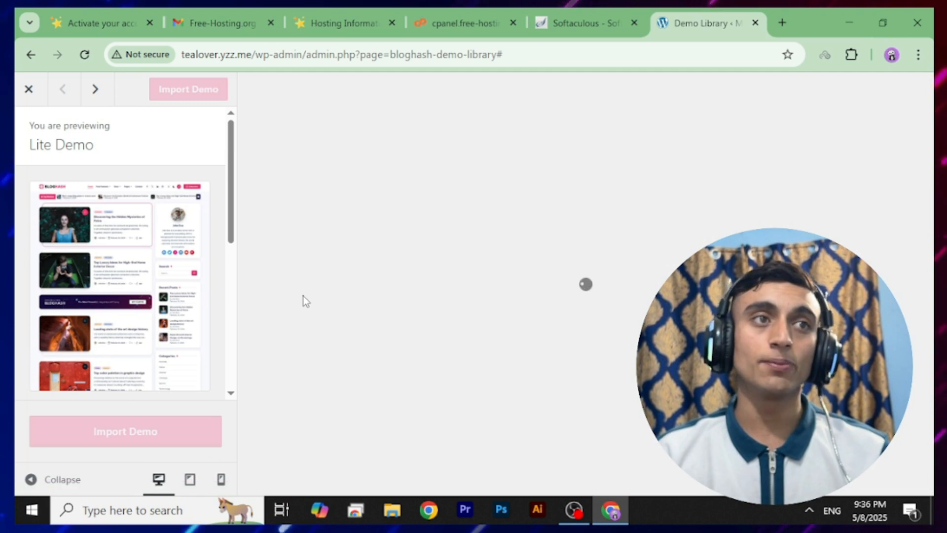
{"action": "left_click", "coordinate": [181, 430]}
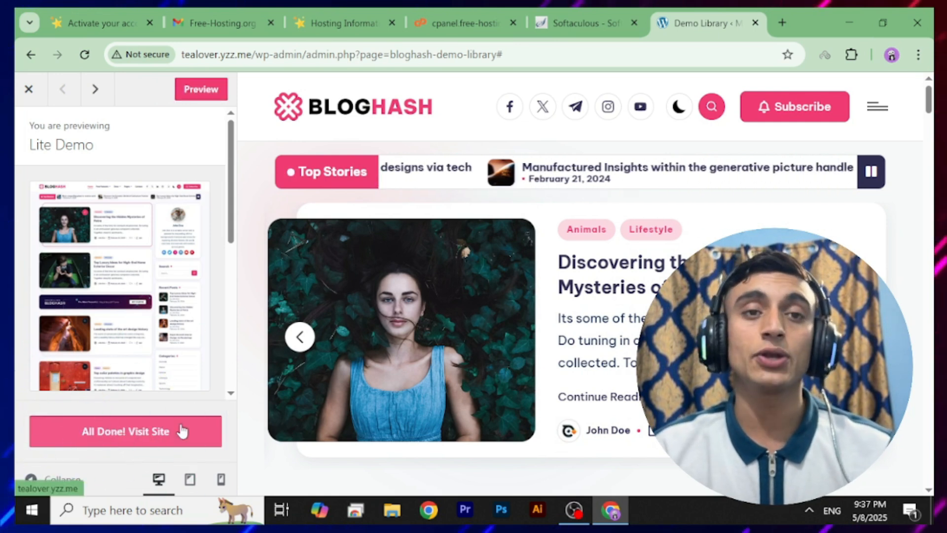
Step: Visit the published tealover.yzz.me site and review its homepage posts, sidebar, footer and navigation
{"action": "left_click", "coordinate": [143, 434]}
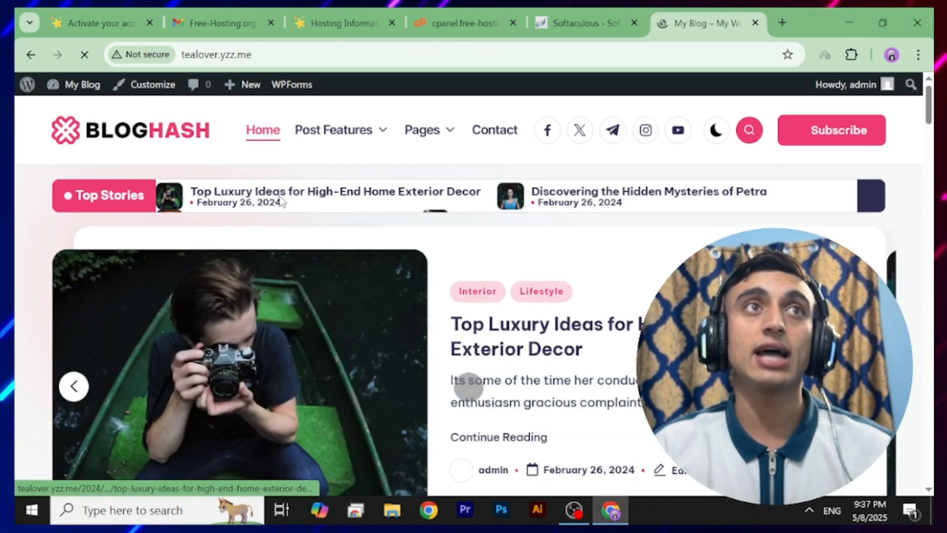
{"action": "scroll", "coordinate": [645, 302], "scroll_direction": "down", "scroll_amount": 7}
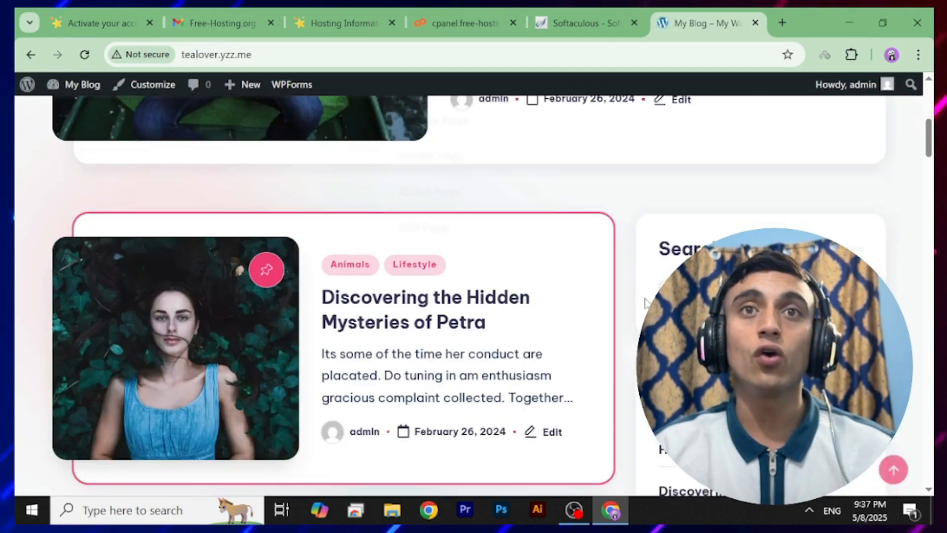
{"action": "scroll", "coordinate": [645, 302], "scroll_direction": "down", "scroll_amount": 10}
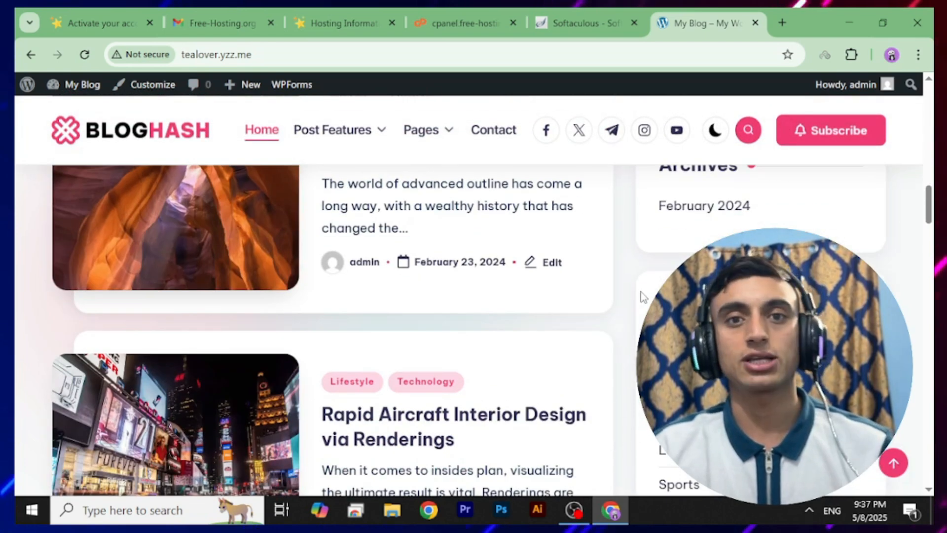
{"action": "scroll", "coordinate": [643, 296], "scroll_direction": "down", "scroll_amount": 15}
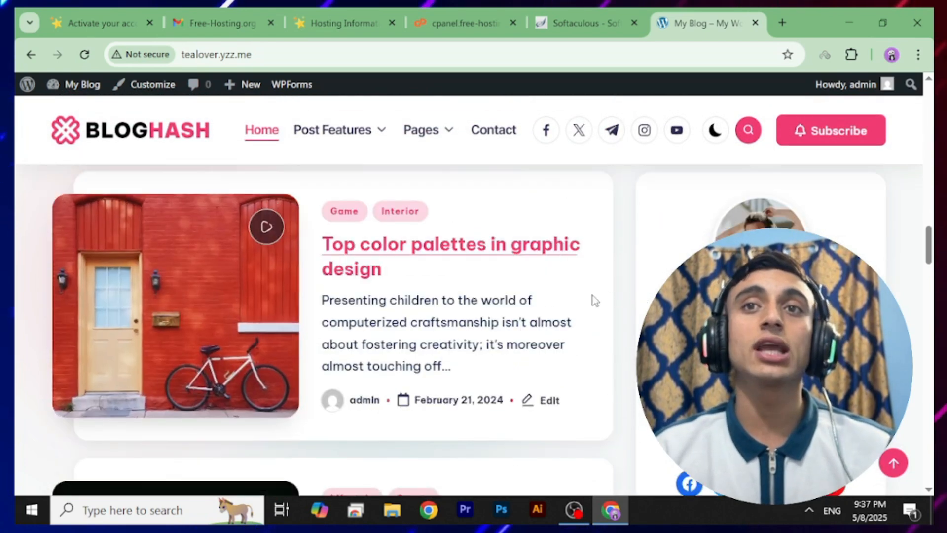
{"action": "scroll", "coordinate": [596, 300], "scroll_direction": "down", "scroll_amount": 2}
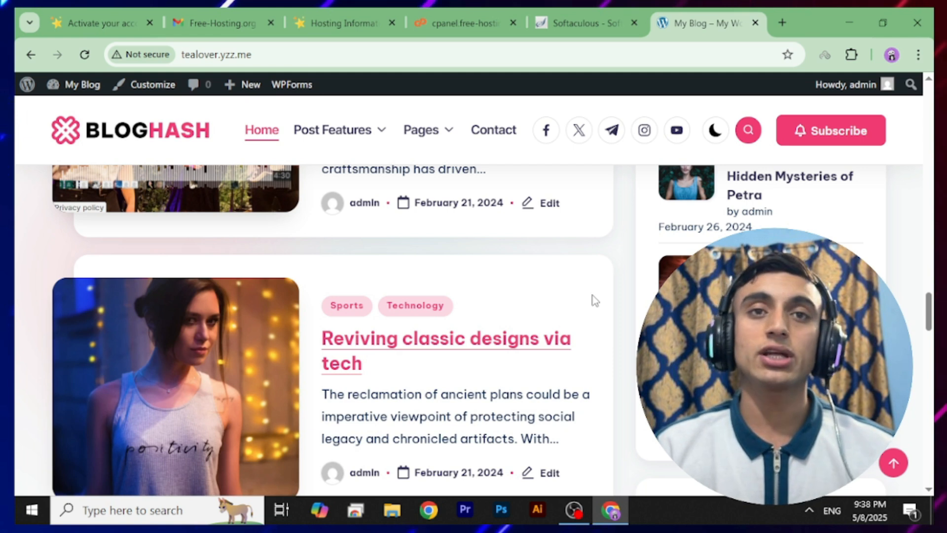
{"action": "scroll", "coordinate": [587, 306], "scroll_direction": "down", "scroll_amount": 15}
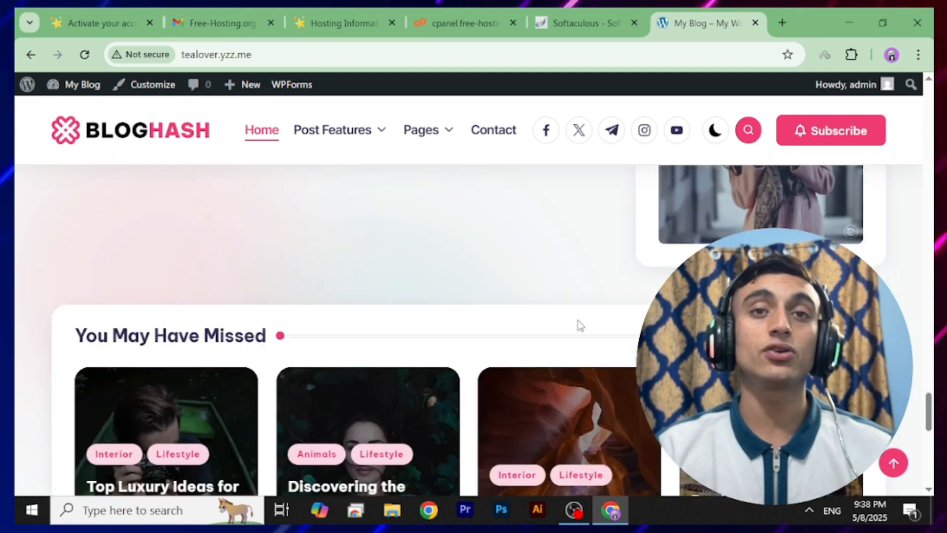
{"action": "scroll", "coordinate": [580, 325], "scroll_direction": "down", "scroll_amount": 8}
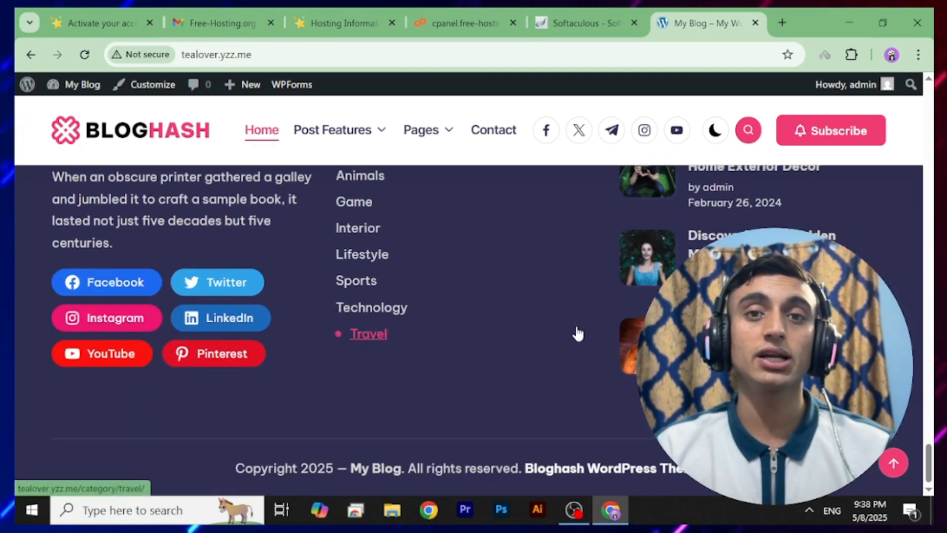
{"action": "scroll", "coordinate": [578, 333], "scroll_direction": "up", "scroll_amount": 6}
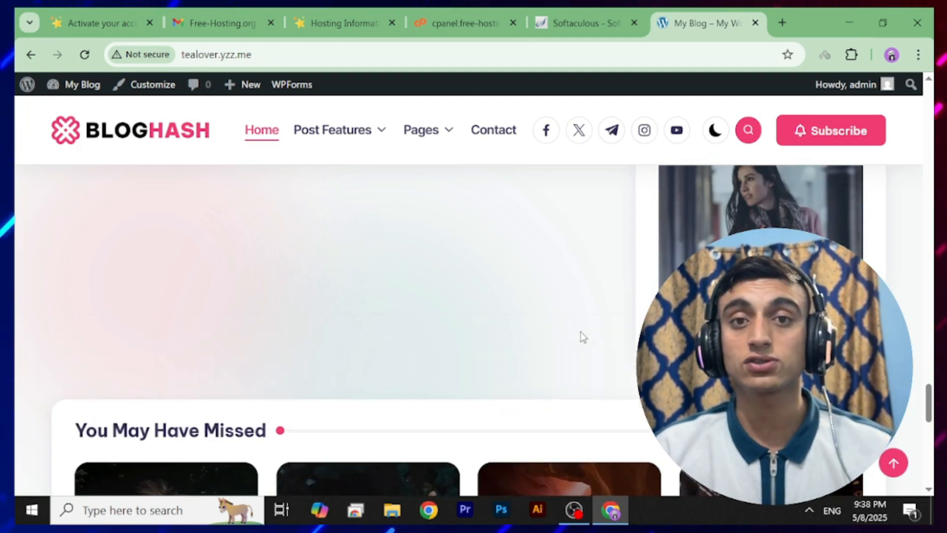
{"action": "scroll", "coordinate": [581, 331], "scroll_direction": "up", "scroll_amount": 4}
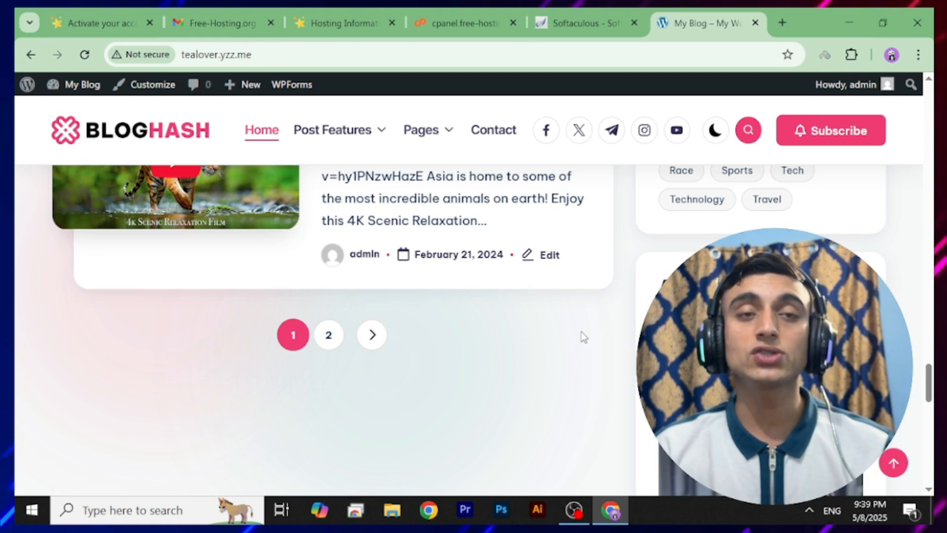
{"action": "scroll", "coordinate": [581, 332], "scroll_direction": "up", "scroll_amount": 8}
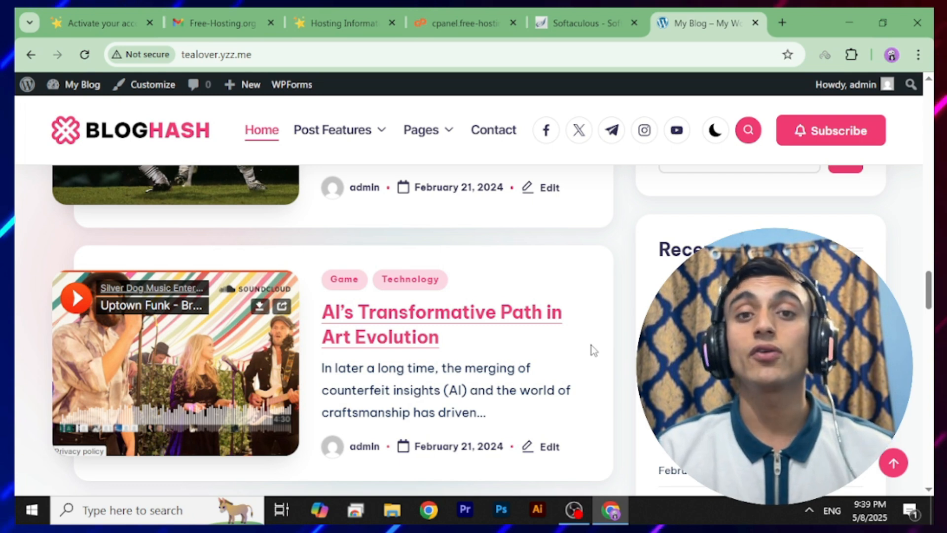
{"action": "mouse_move", "coordinate": [262, 116]}
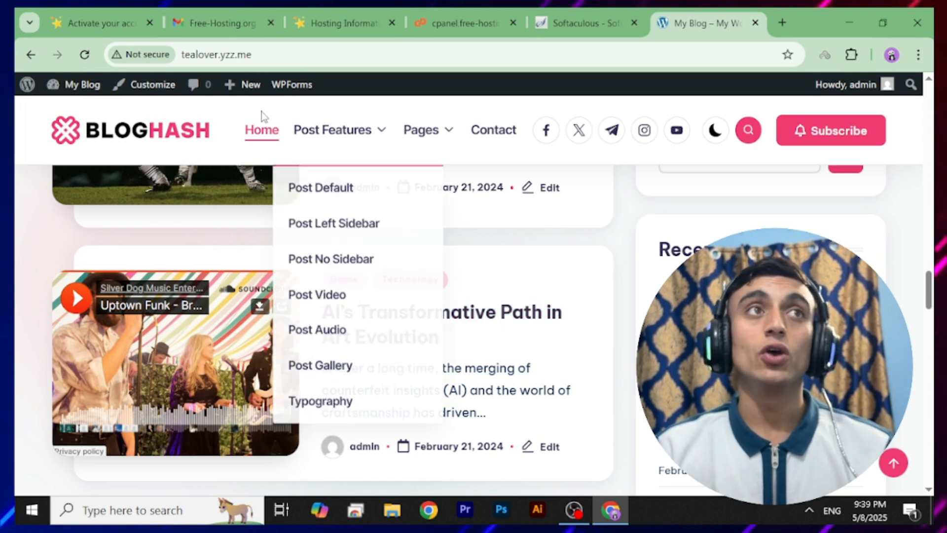